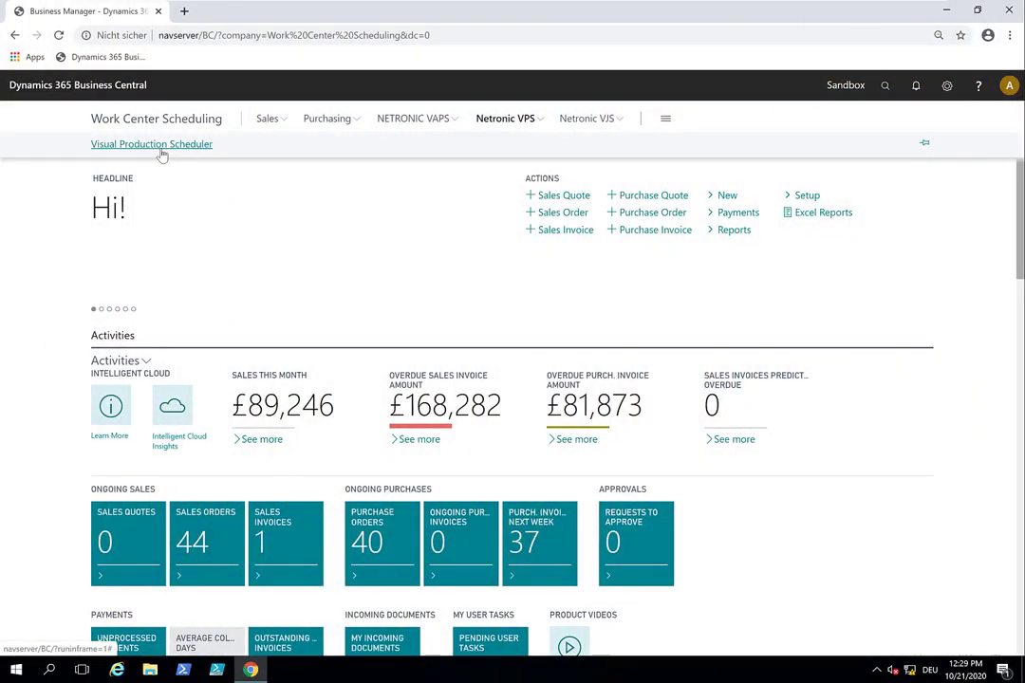
Open the Visual Production Scheduler, zoom out to January–March 2021, and collapse then re-expand Firm Planned.
left_click(162, 148)
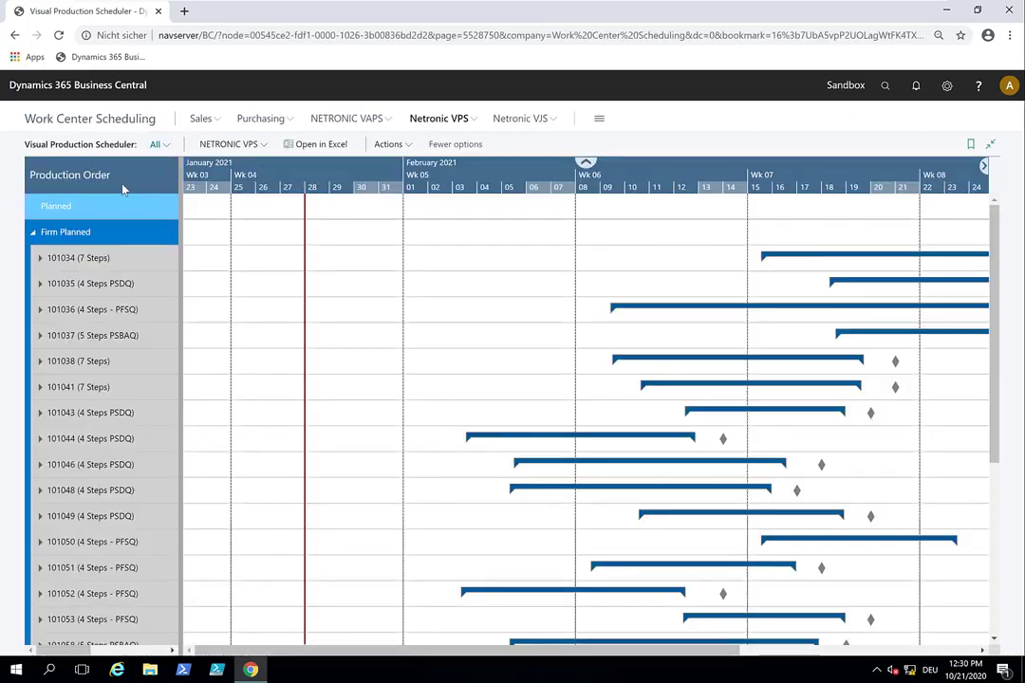
scroll(346, 188, "down", 2)
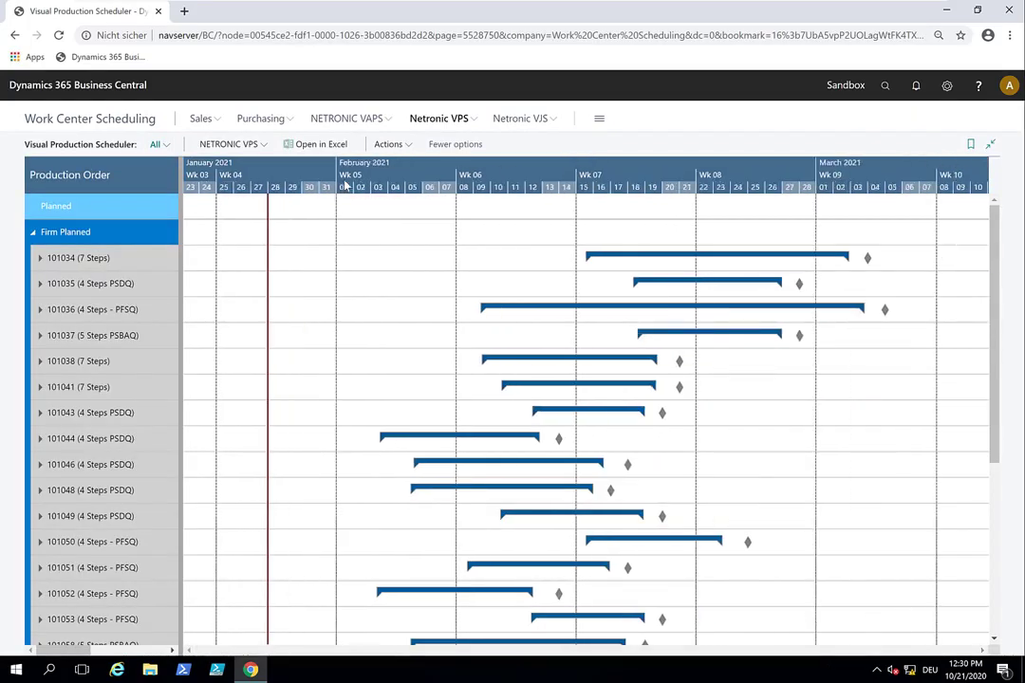
left_click(32, 237)
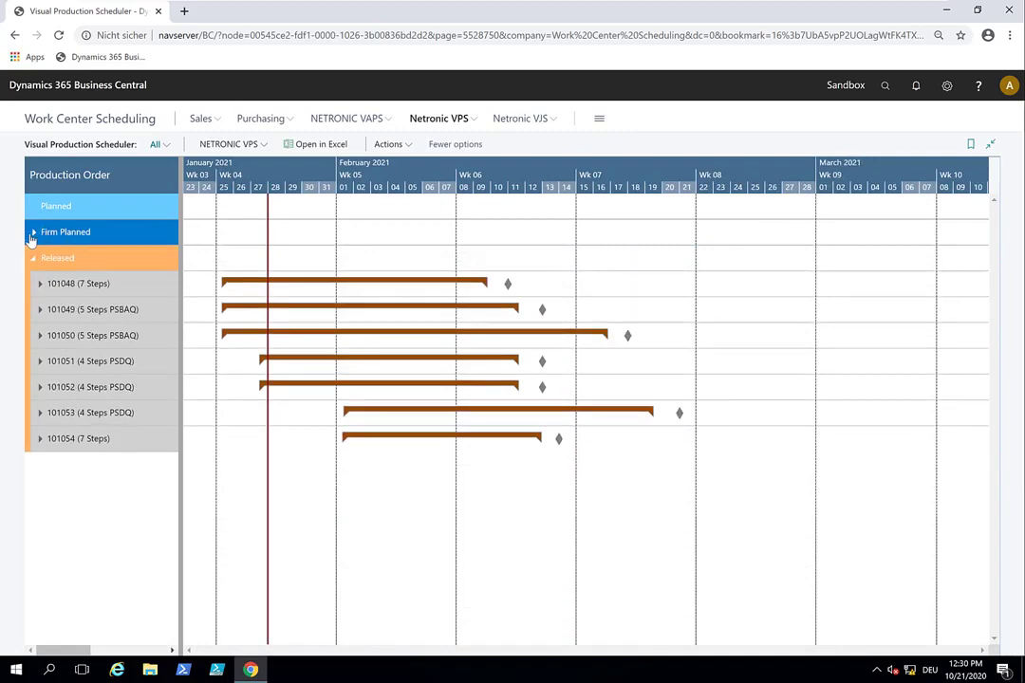
left_click(32, 234)
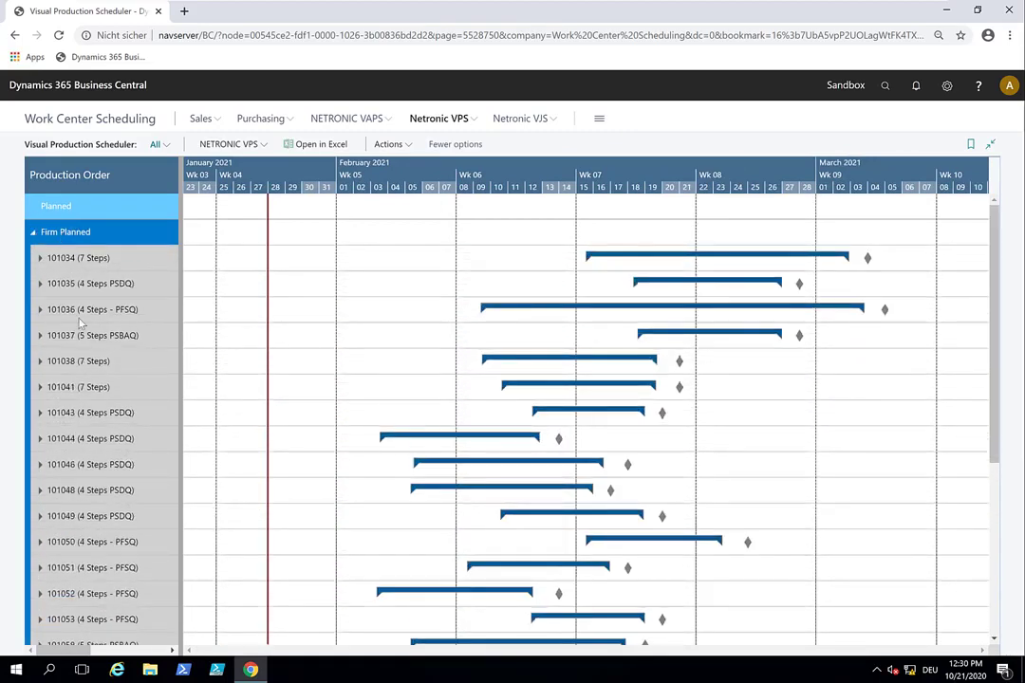
scroll(119, 417, "down", 3)
scroll(118, 414, "up", 3)
Review order 101034's details, then expand it to line 10000 and its seven linked operations.
left_click(57, 268)
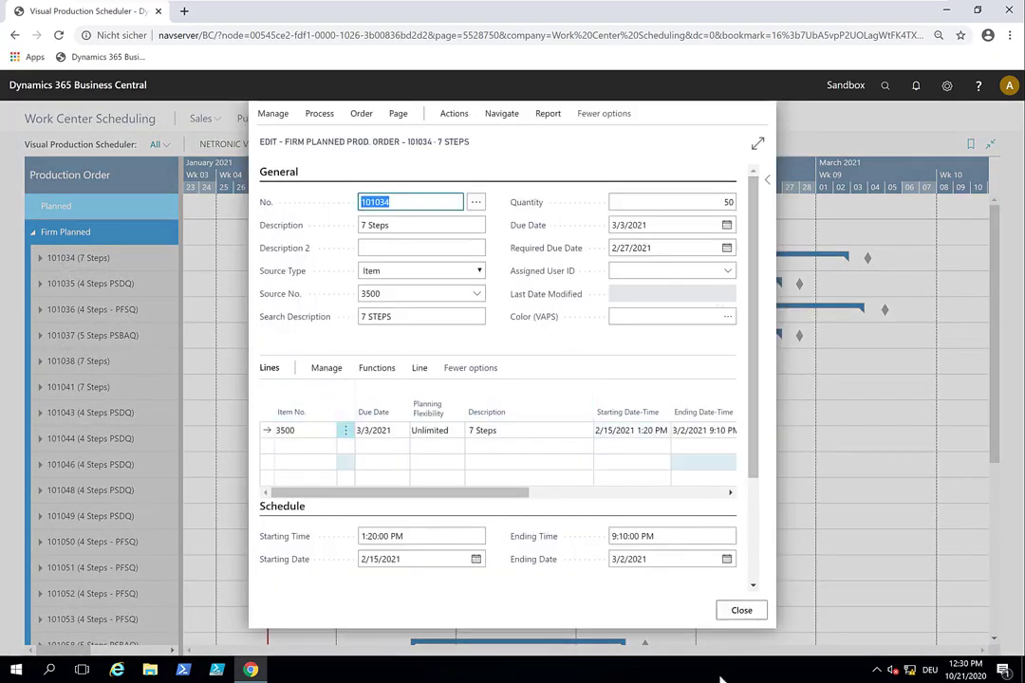
left_click(732, 613)
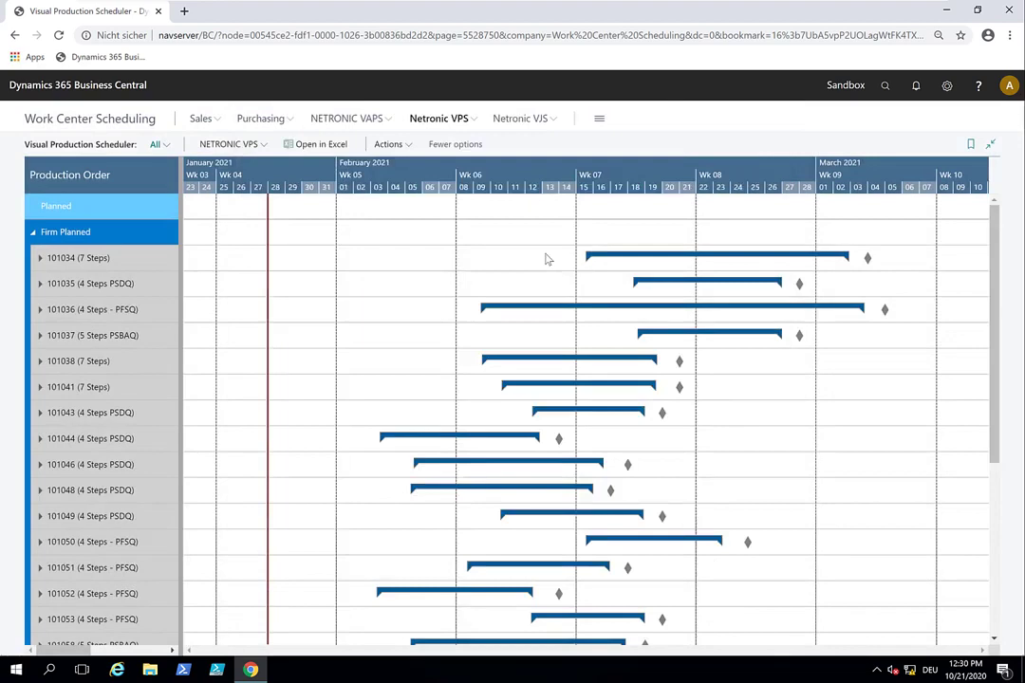
left_click(40, 259)
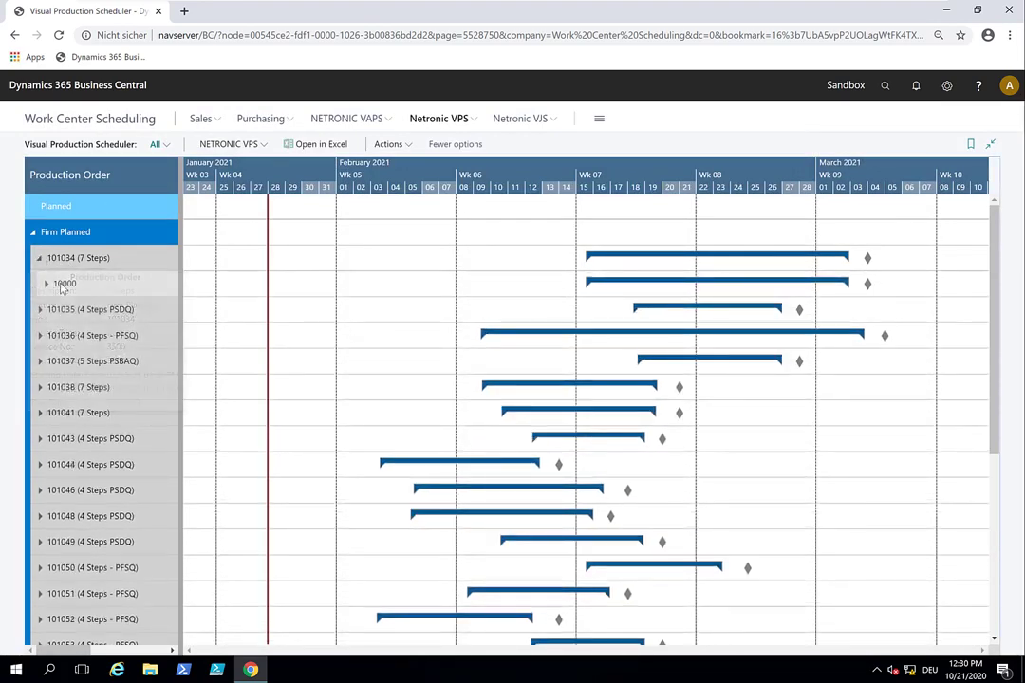
mouse_move(43, 292)
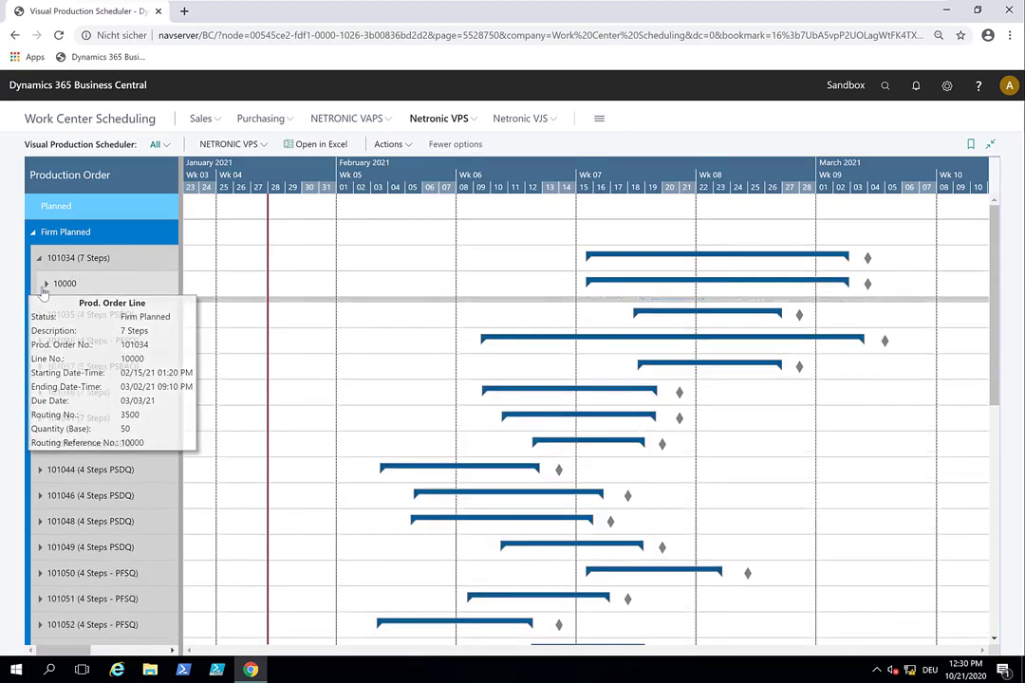
left_click(45, 284)
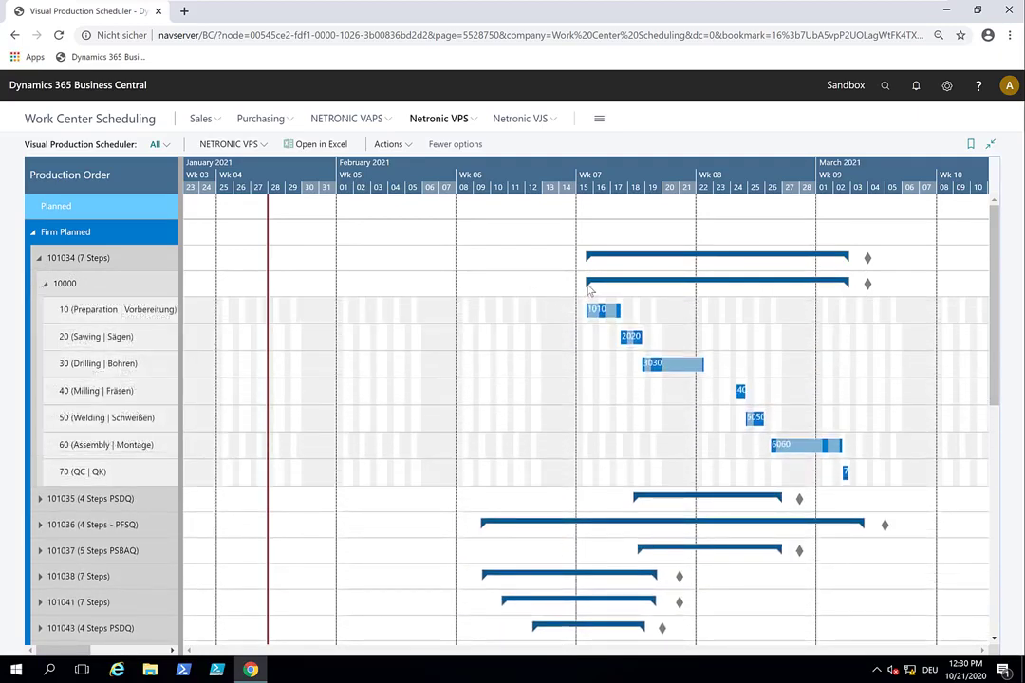
mouse_move(589, 289)
mouse_move(670, 365)
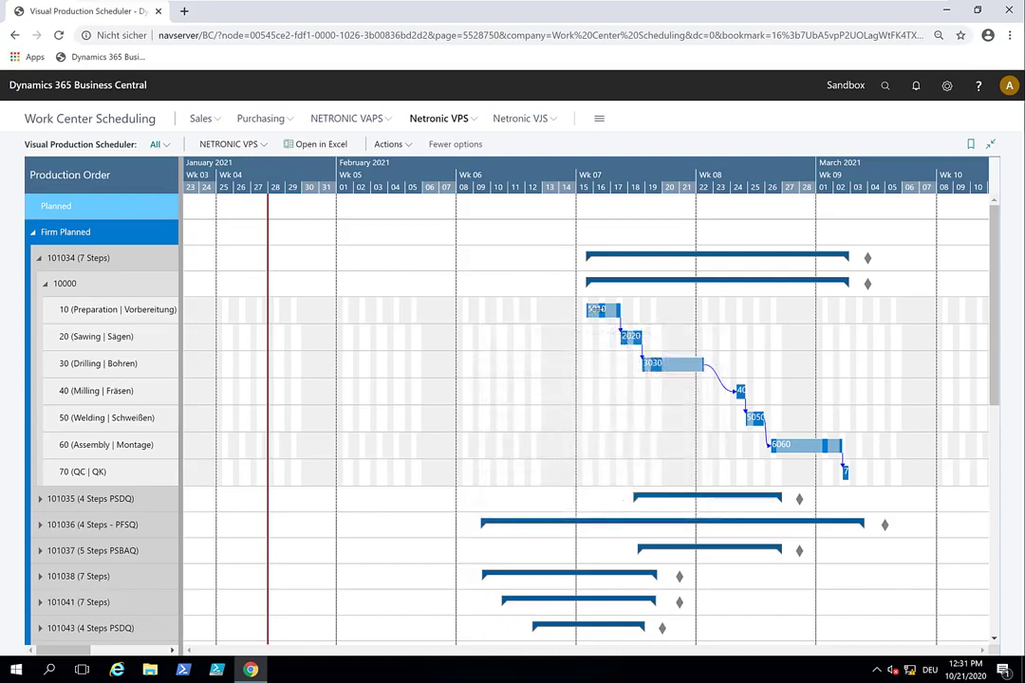
Show operation 10 of order 101034 in the Capacity View and select it to reveal its routing links.
right_click(596, 309)
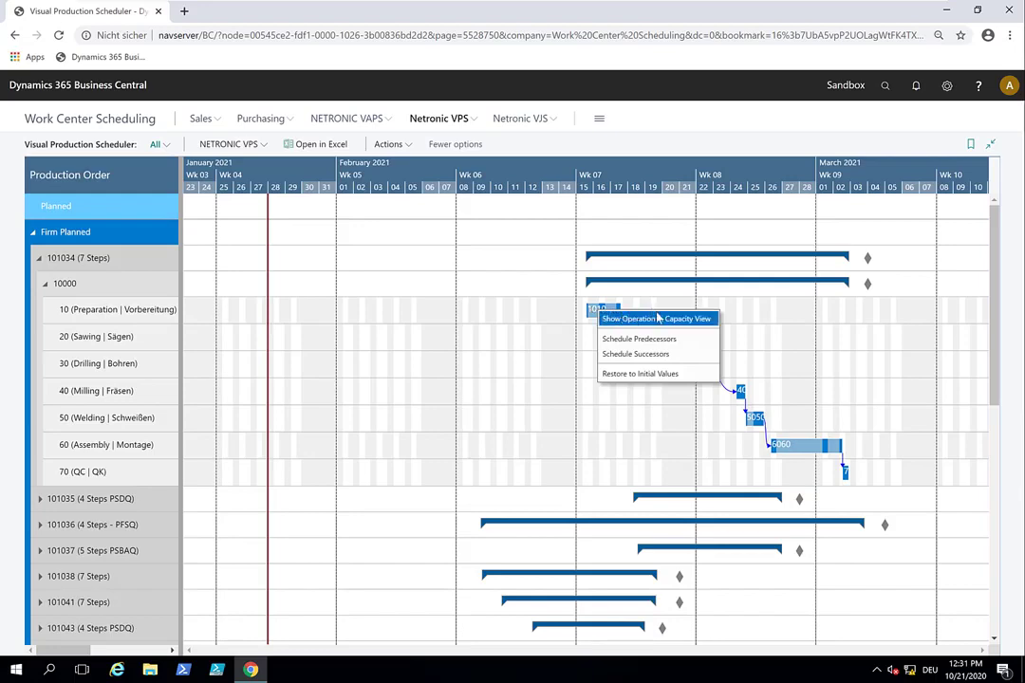
left_click(634, 354)
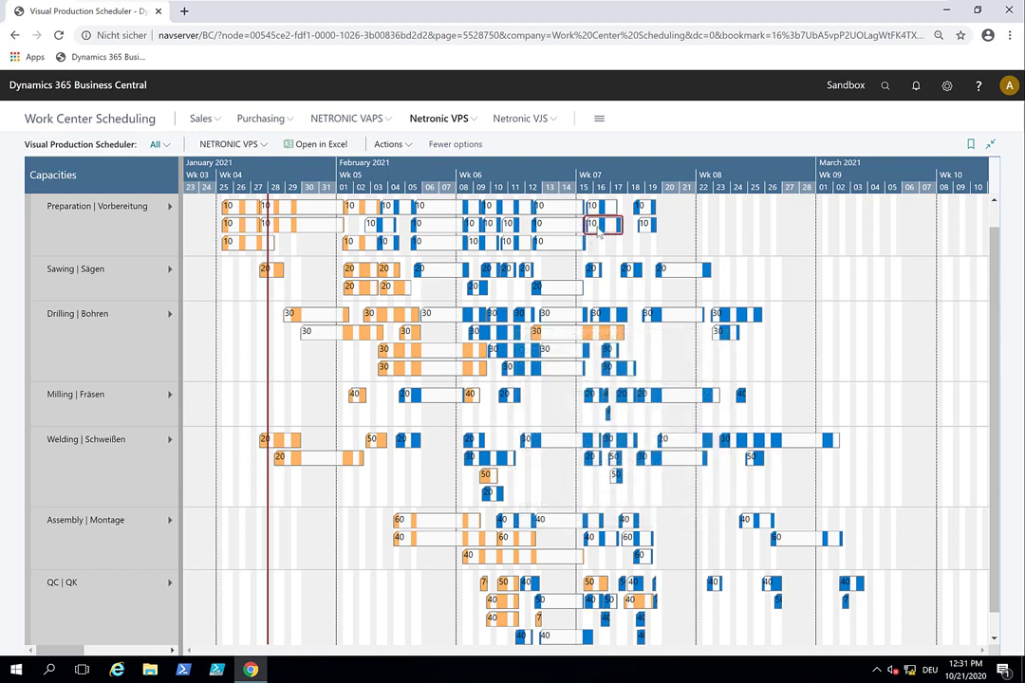
mouse_move(604, 225)
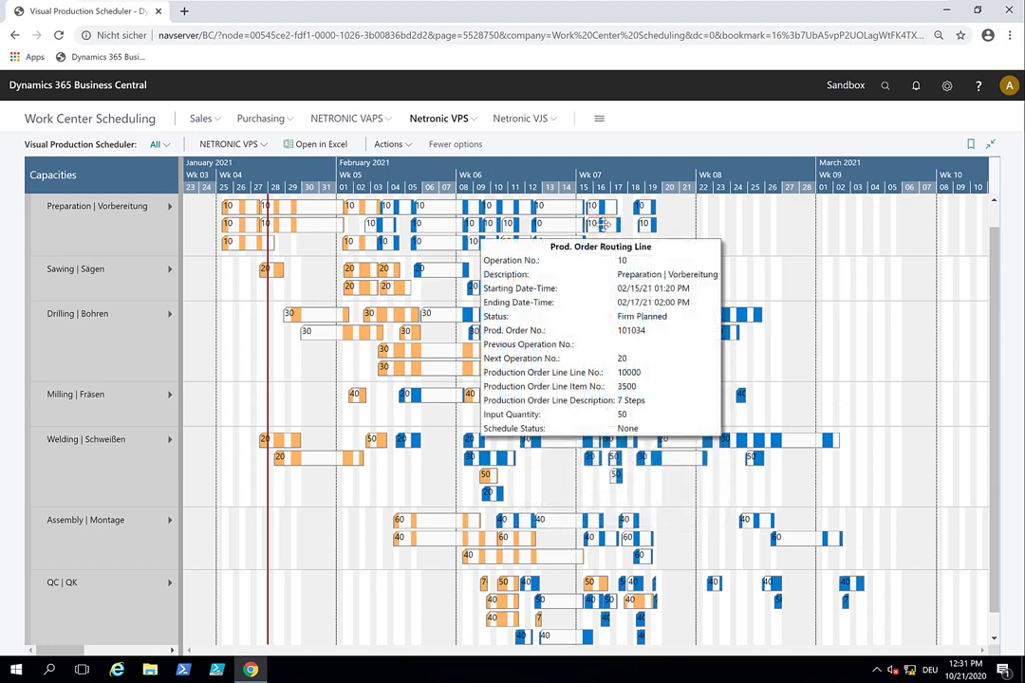
left_click(604, 225)
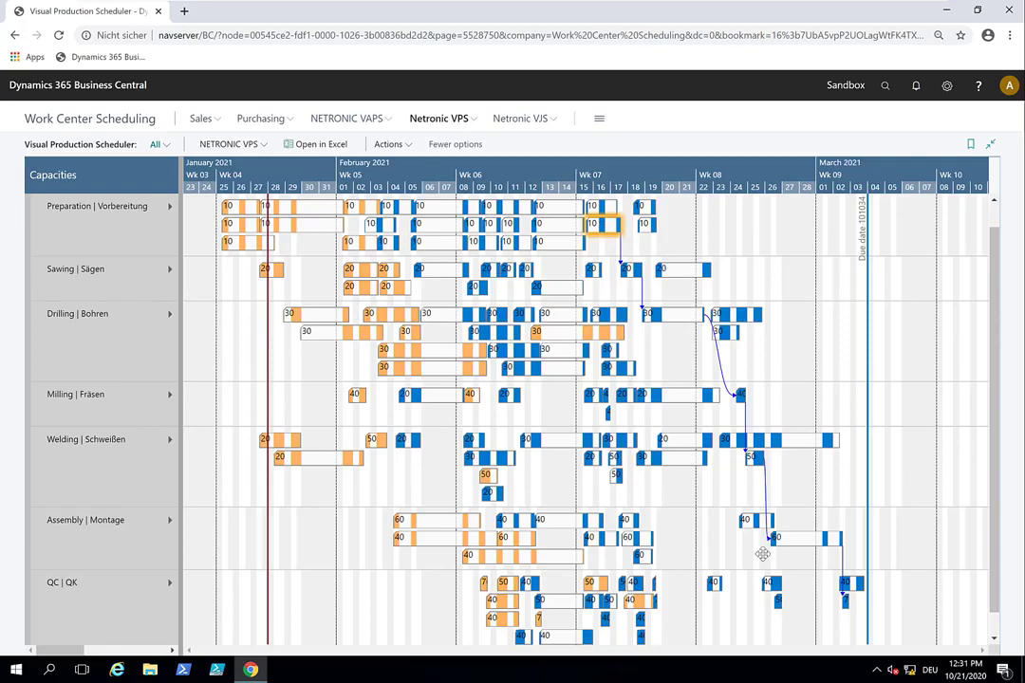
mouse_move(773, 586)
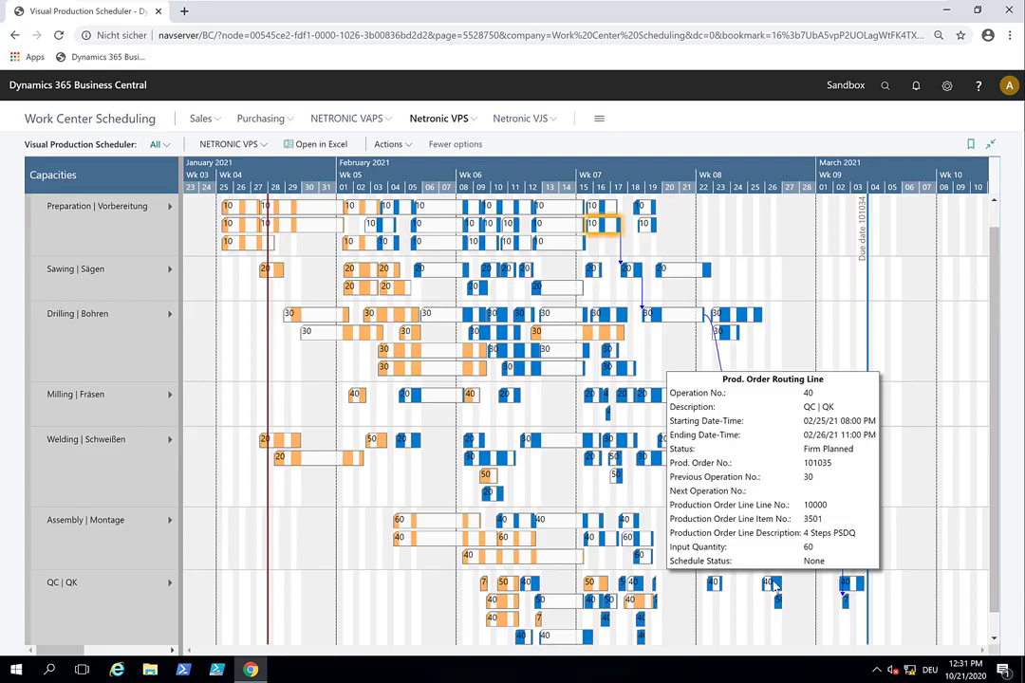
mouse_move(53, 208)
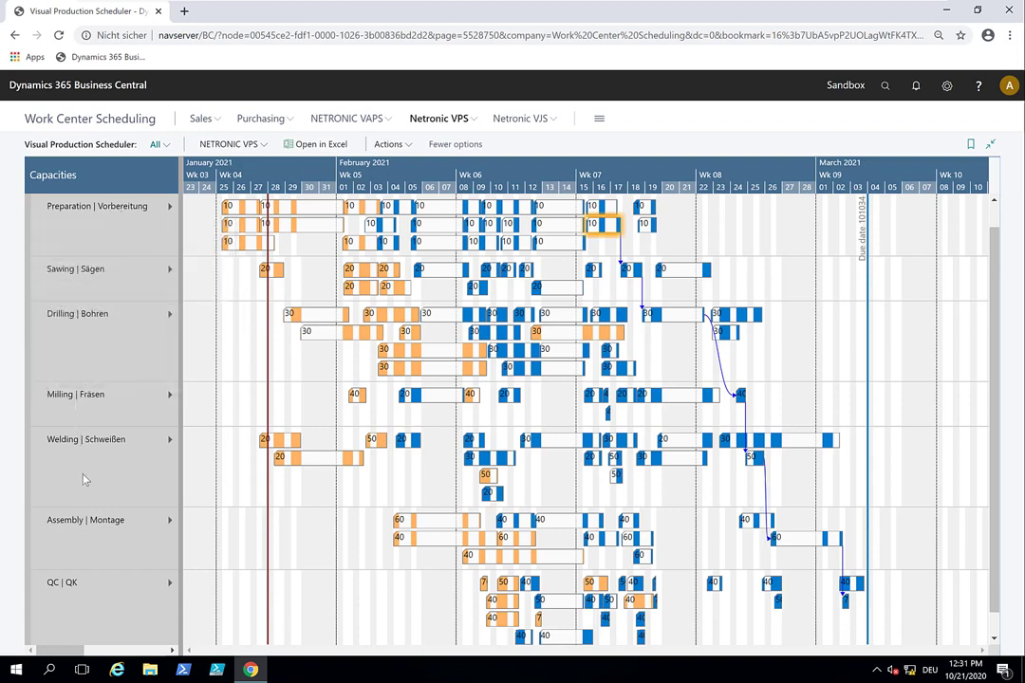
mouse_move(97, 541)
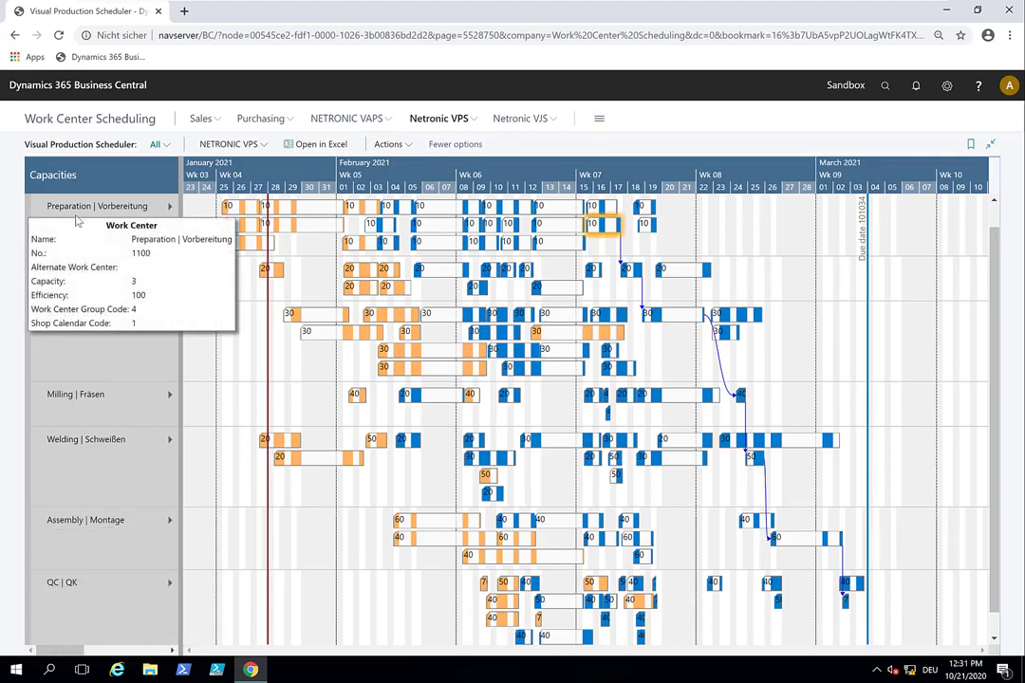
left_click(78, 220)
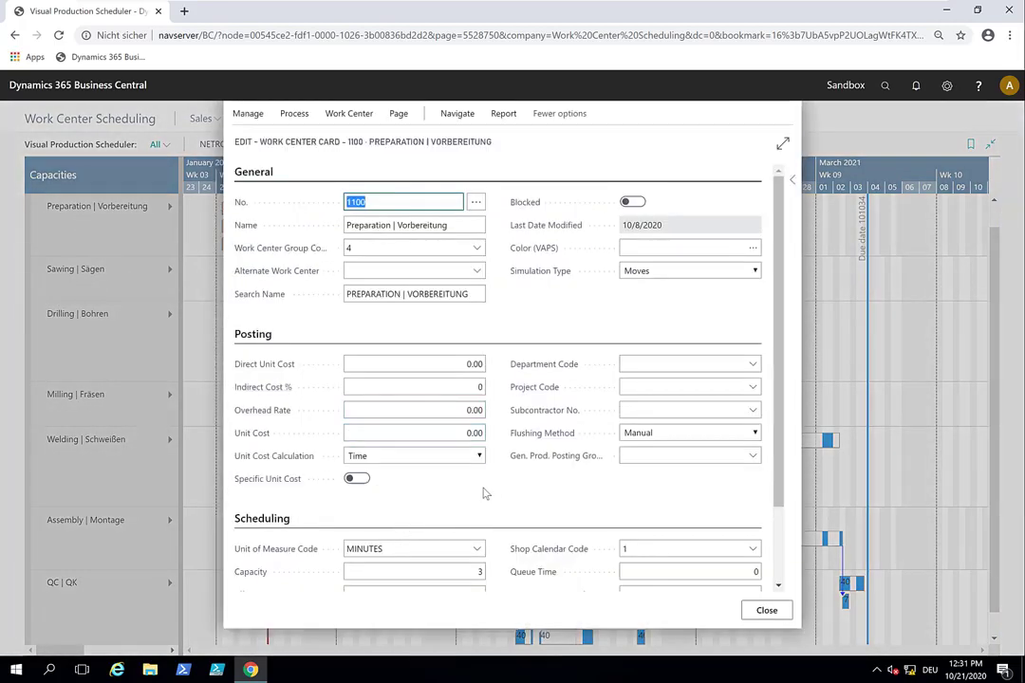
scroll(484, 492, "down", 1)
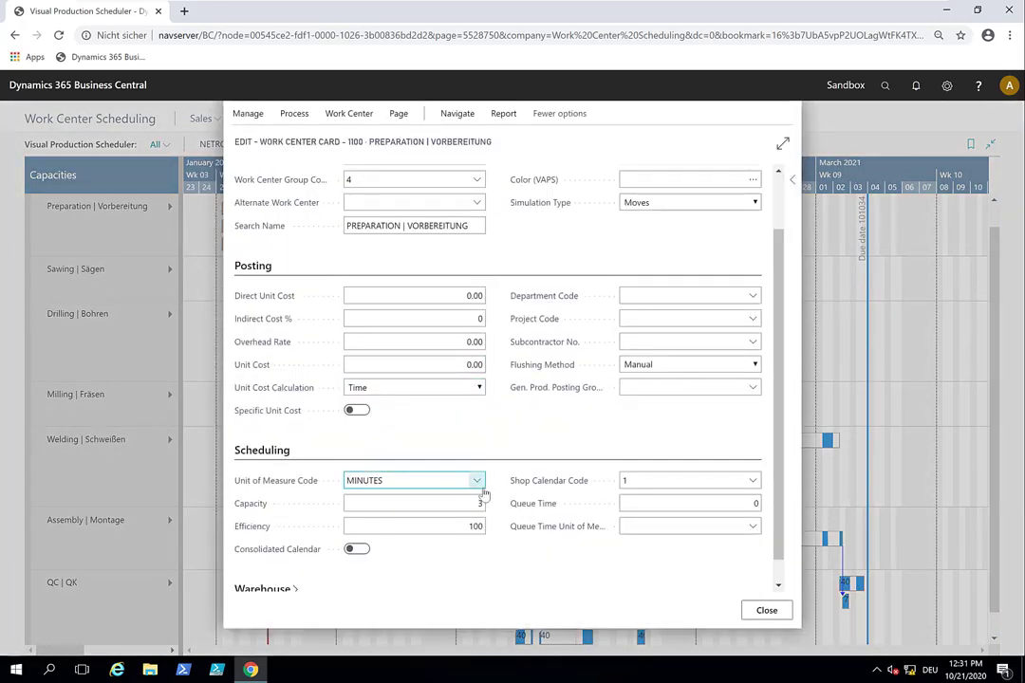
scroll(484, 493, "down", 1)
left_click(476, 472)
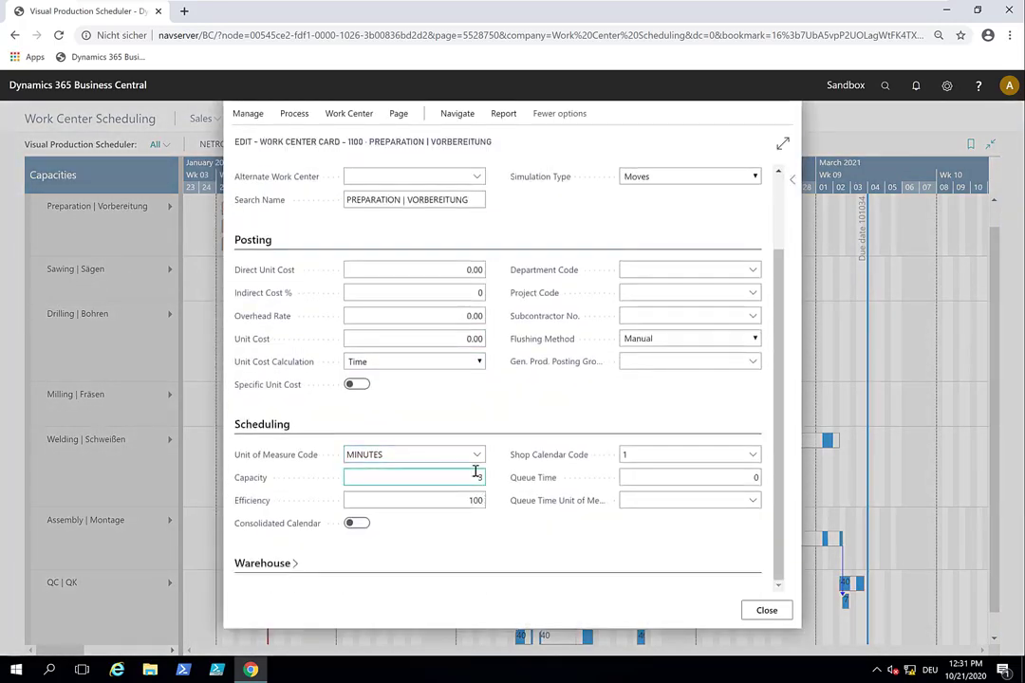
left_click(767, 611)
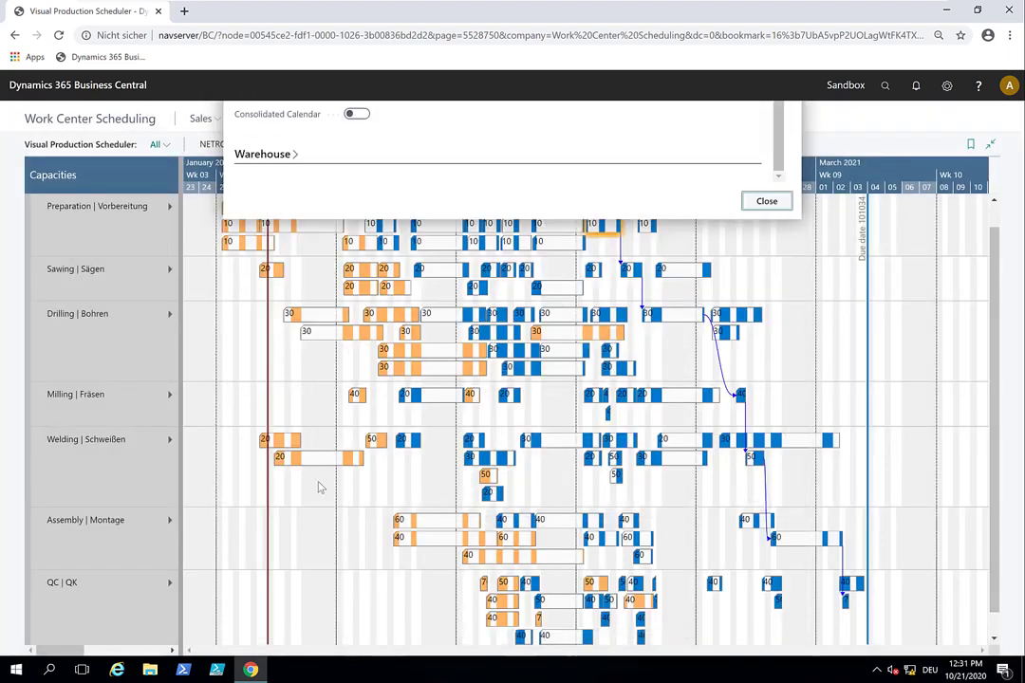
double_click(106, 457)
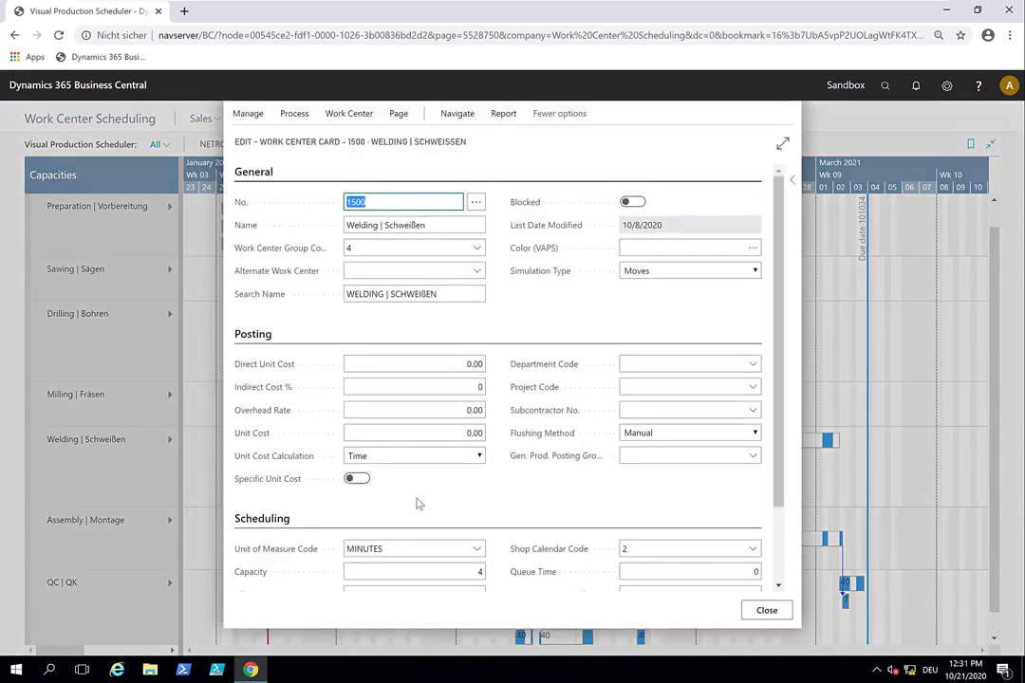
left_click(771, 609)
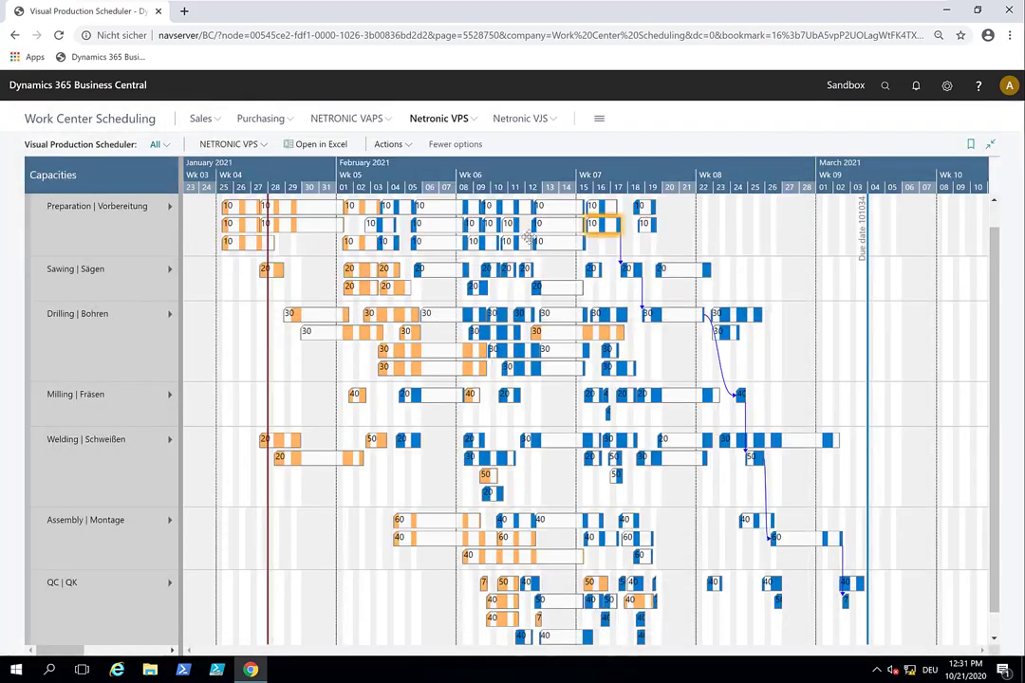
Show load histograms for Preparation, Sawing, Drilling and Milling, where Milling's 1,110 load exceeds its 900 capacity.
mouse_move(537, 240)
left_click(170, 208)
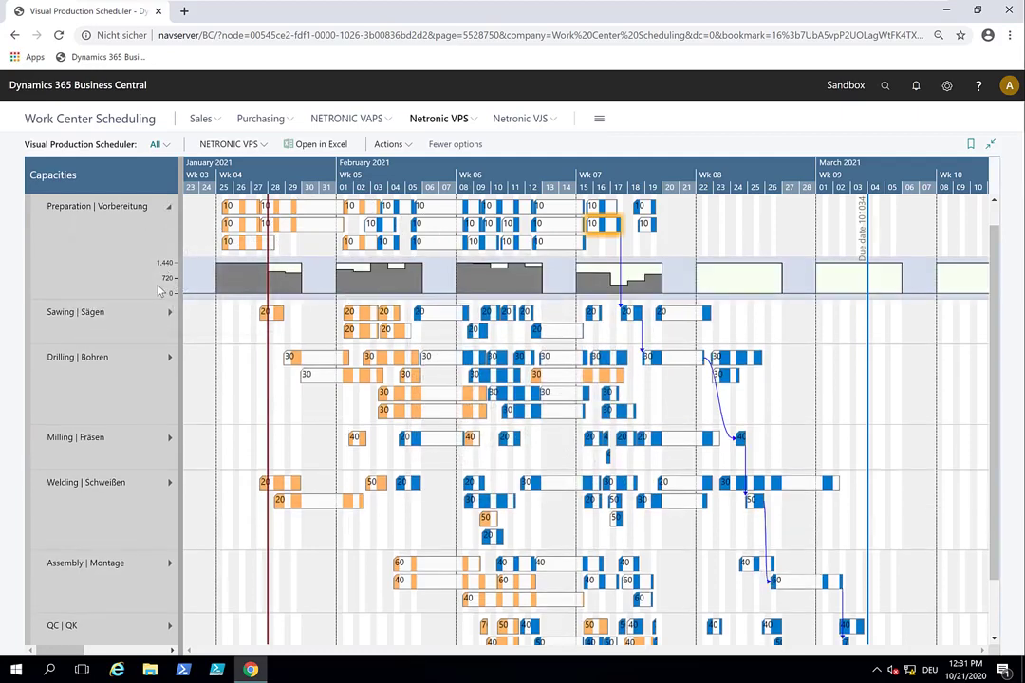
mouse_move(141, 285)
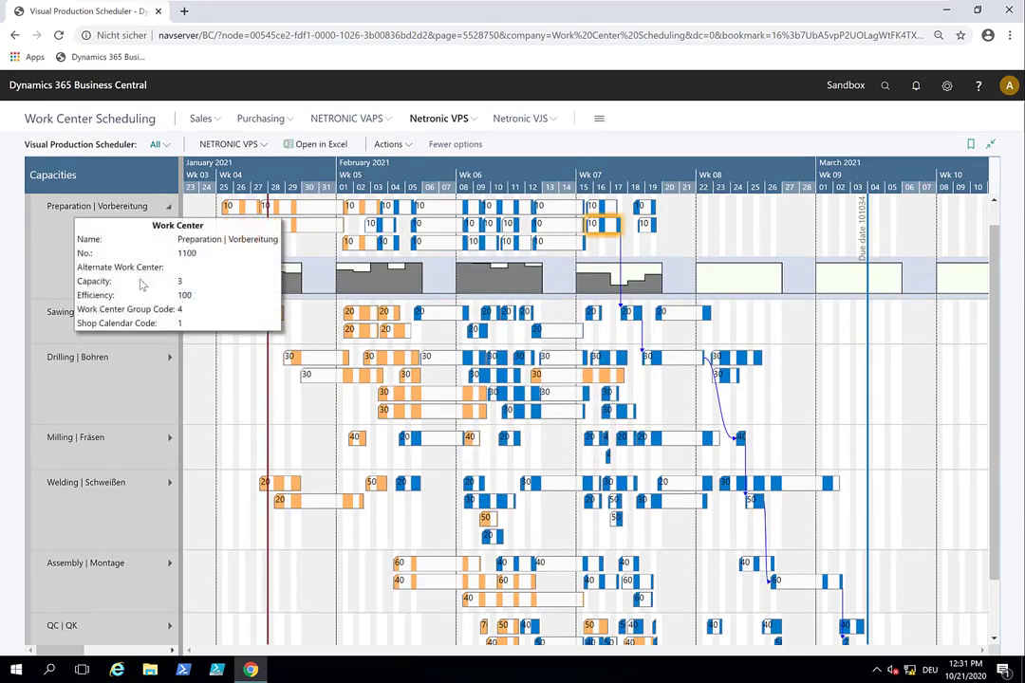
mouse_move(464, 274)
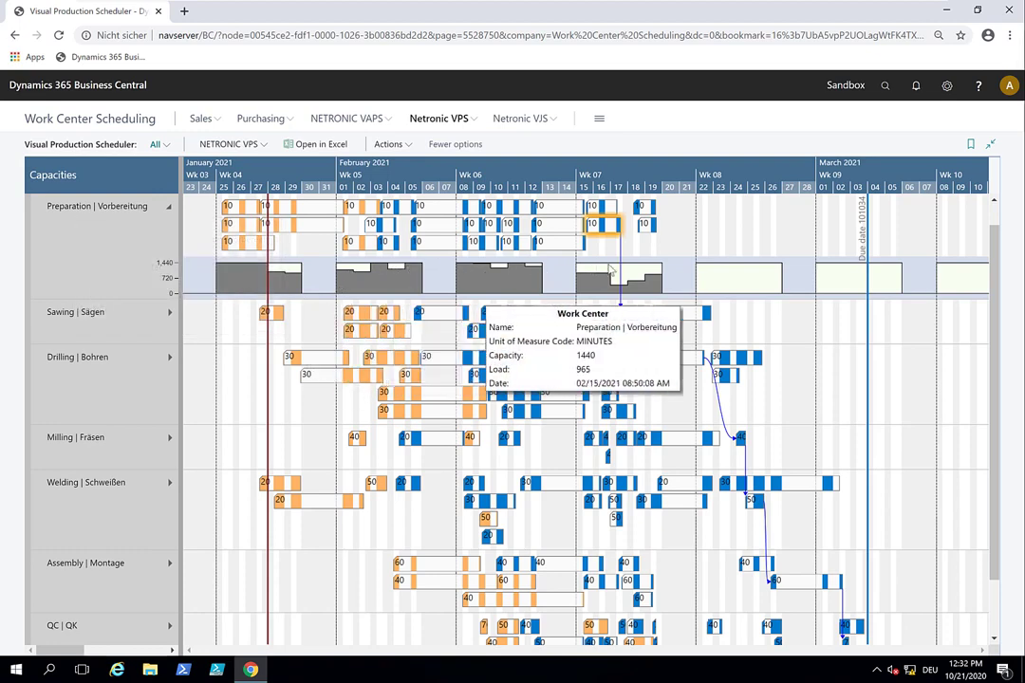
left_click(169, 314)
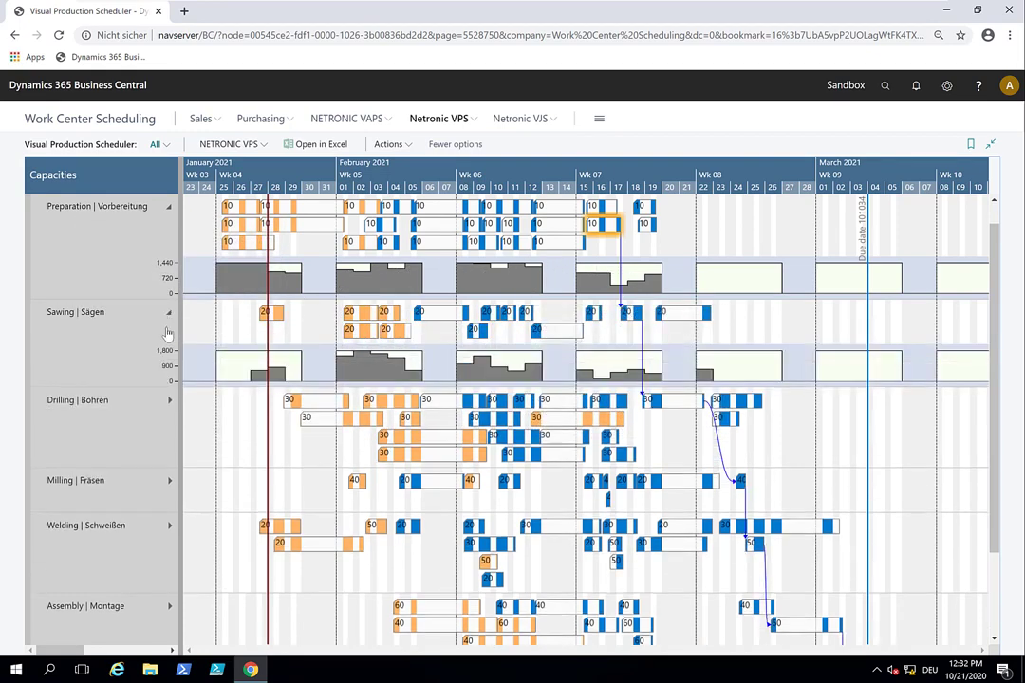
left_click(168, 403)
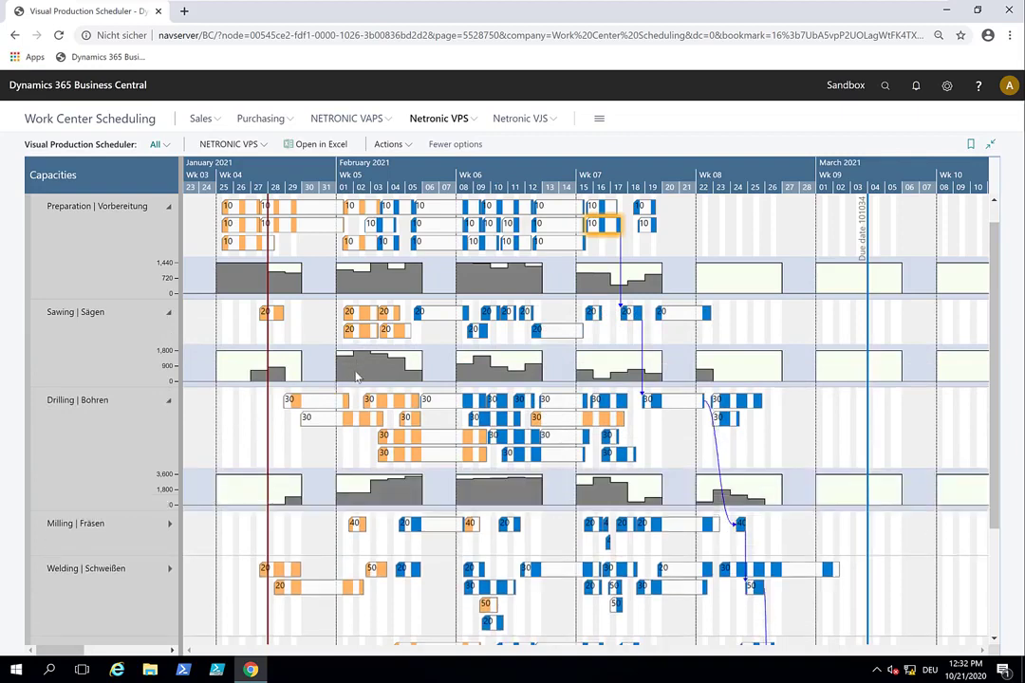
left_click(168, 525)
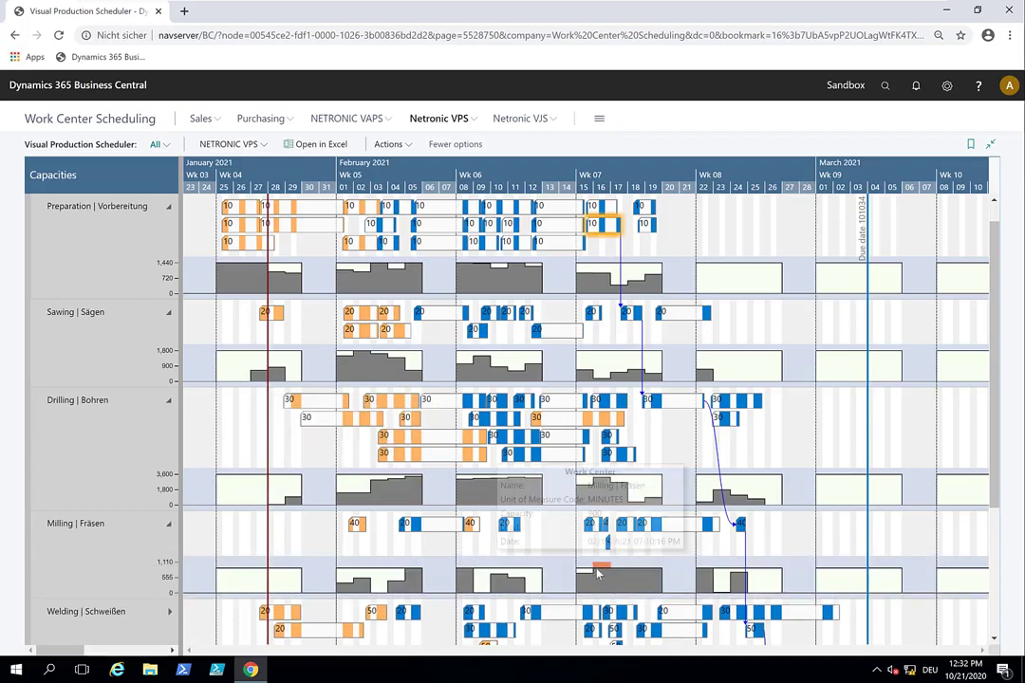
mouse_move(609, 585)
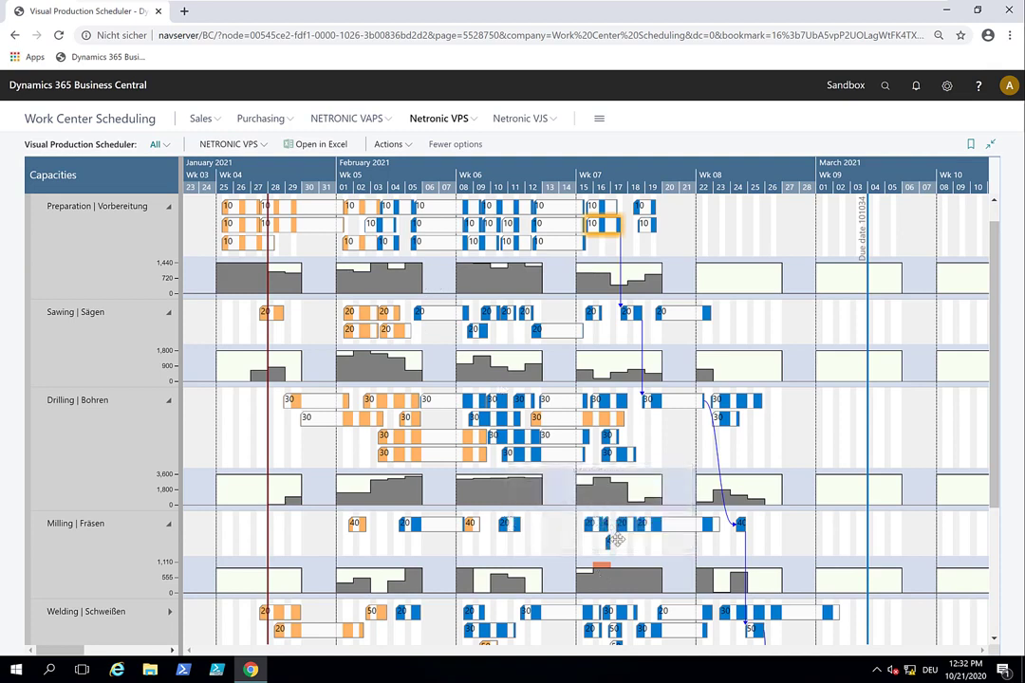
left_click(388, 144)
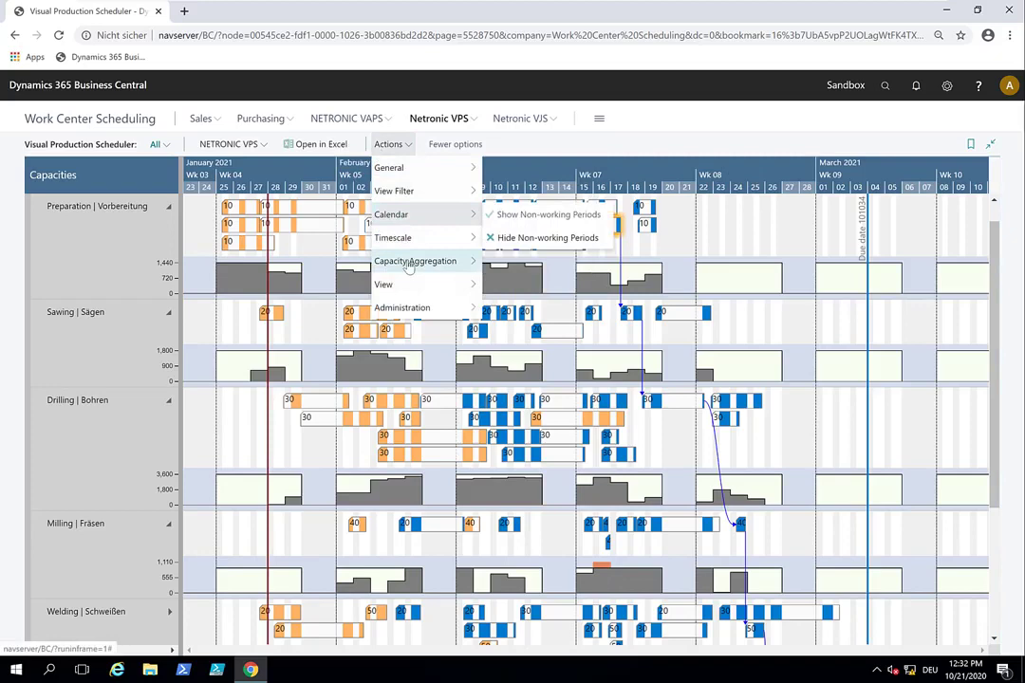
mouse_move(418, 260)
left_click(514, 262)
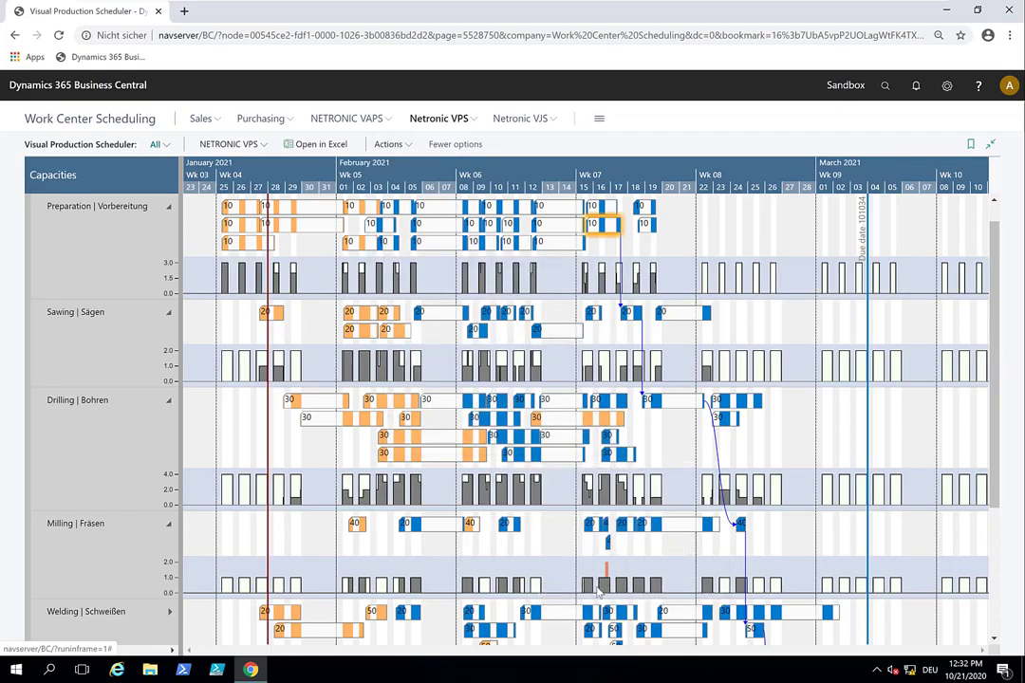
left_click(389, 144)
mouse_move(397, 238)
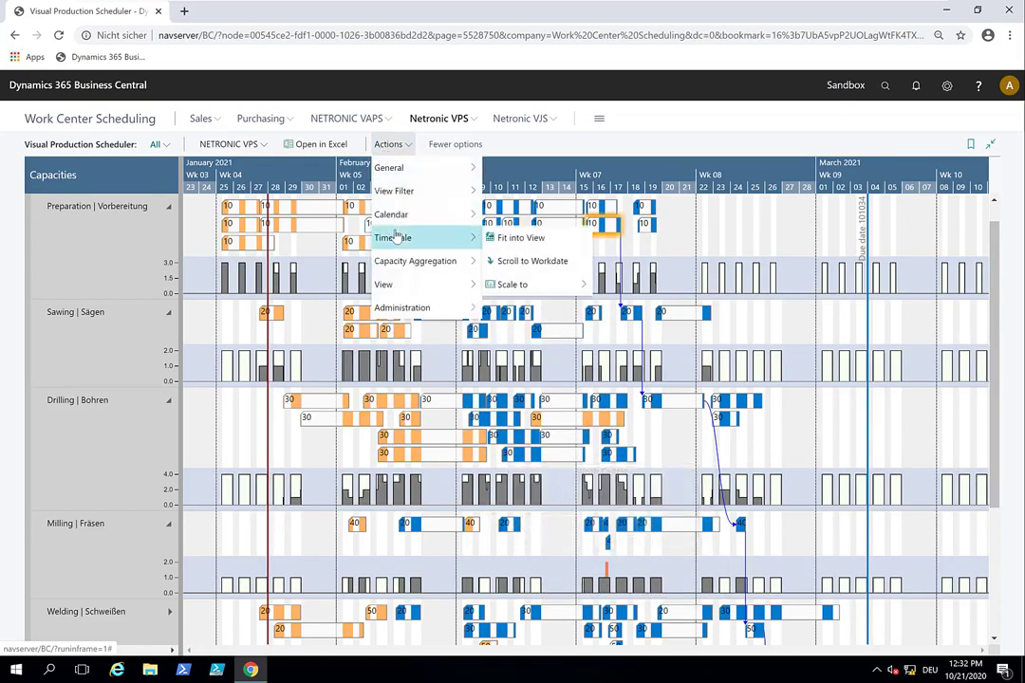
mouse_move(422, 262)
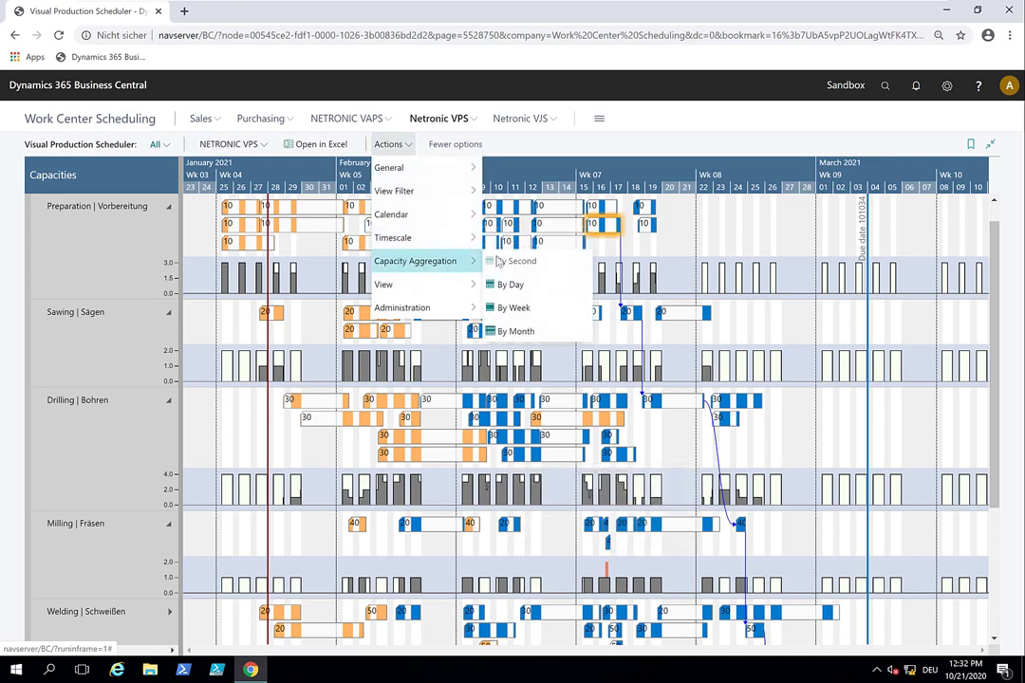
left_click(510, 309)
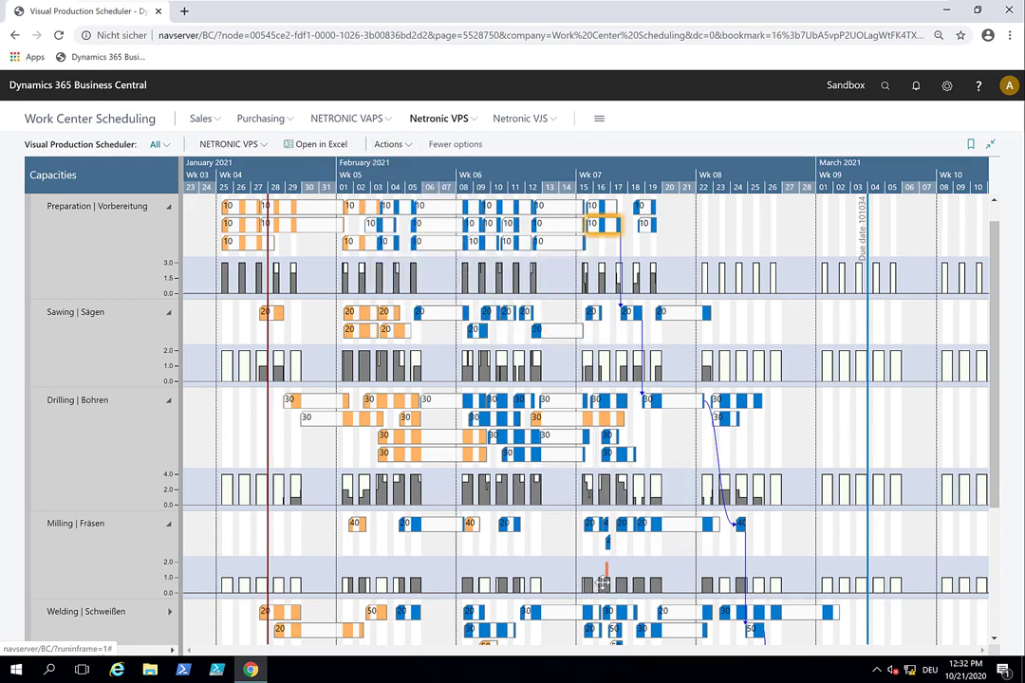
mouse_move(657, 575)
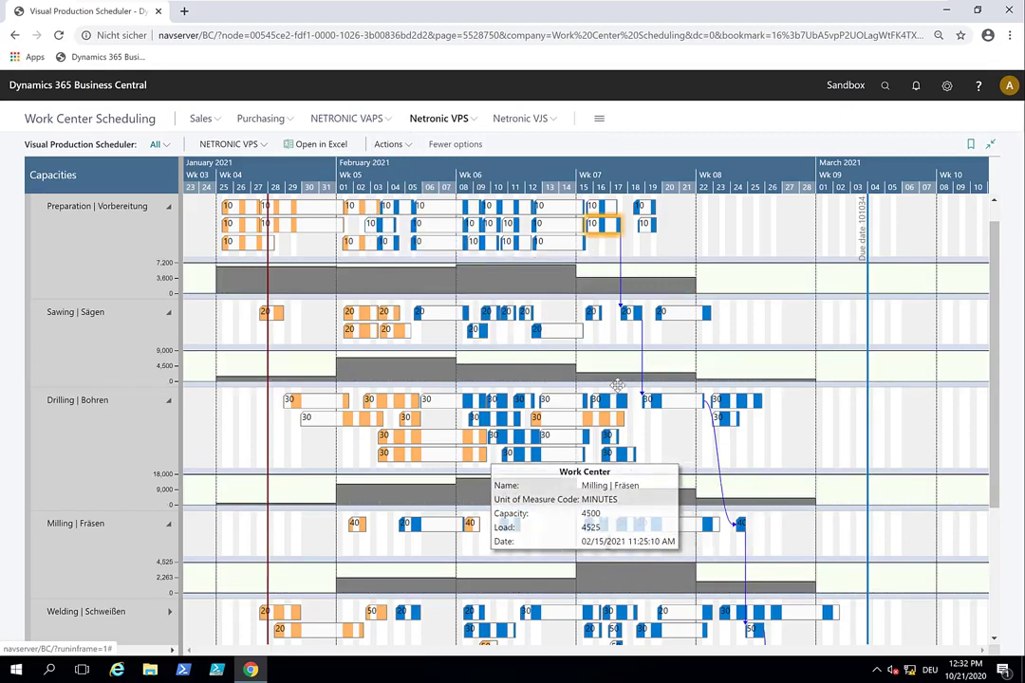
left_click(390, 145)
mouse_move(423, 267)
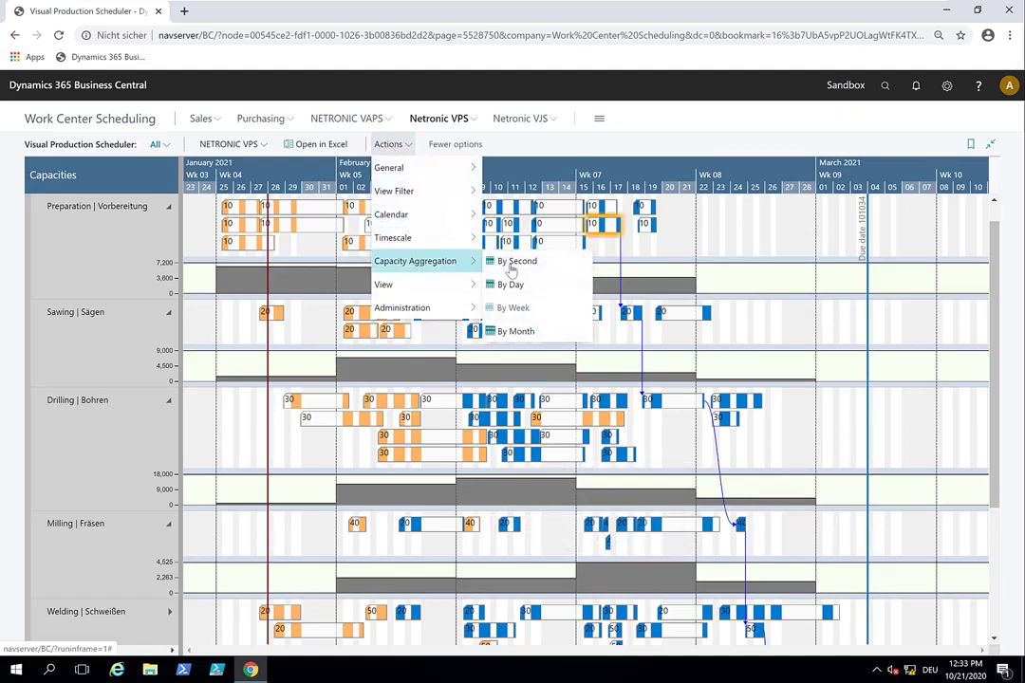
left_click(511, 285)
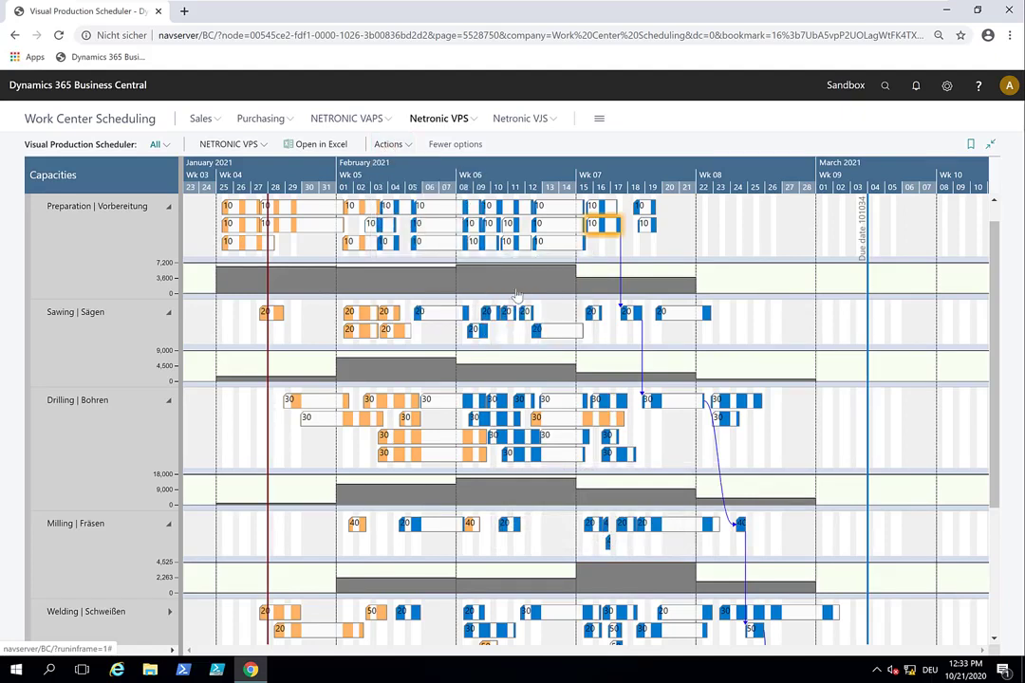
Switch to the all-work-center Histogram View, then back to the Capacity View.
left_click(249, 147)
left_click(240, 260)
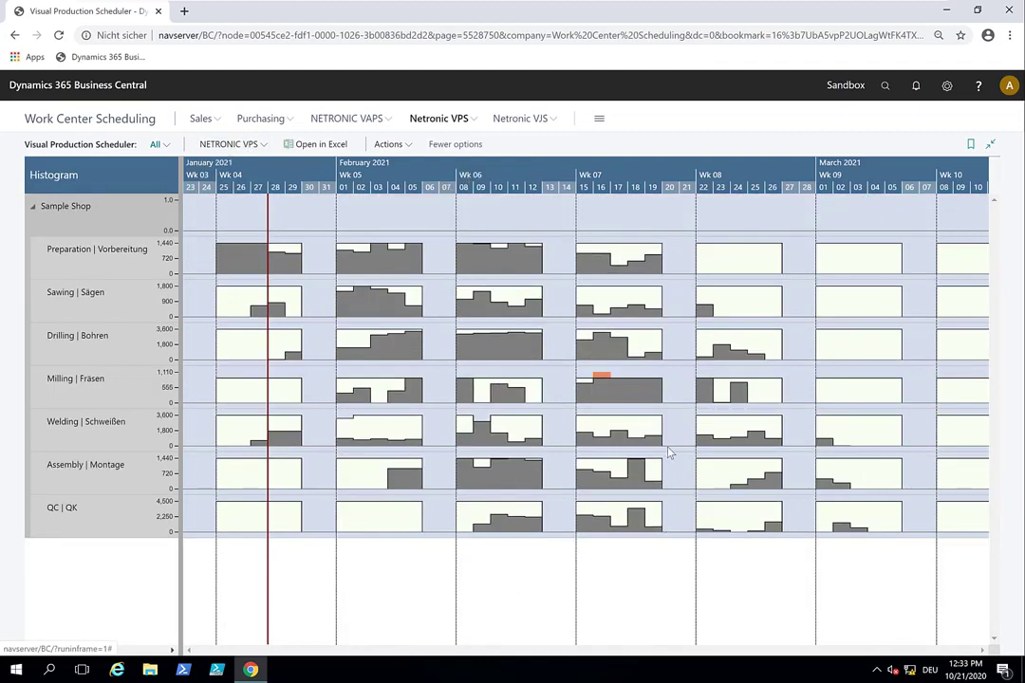
left_click(226, 147)
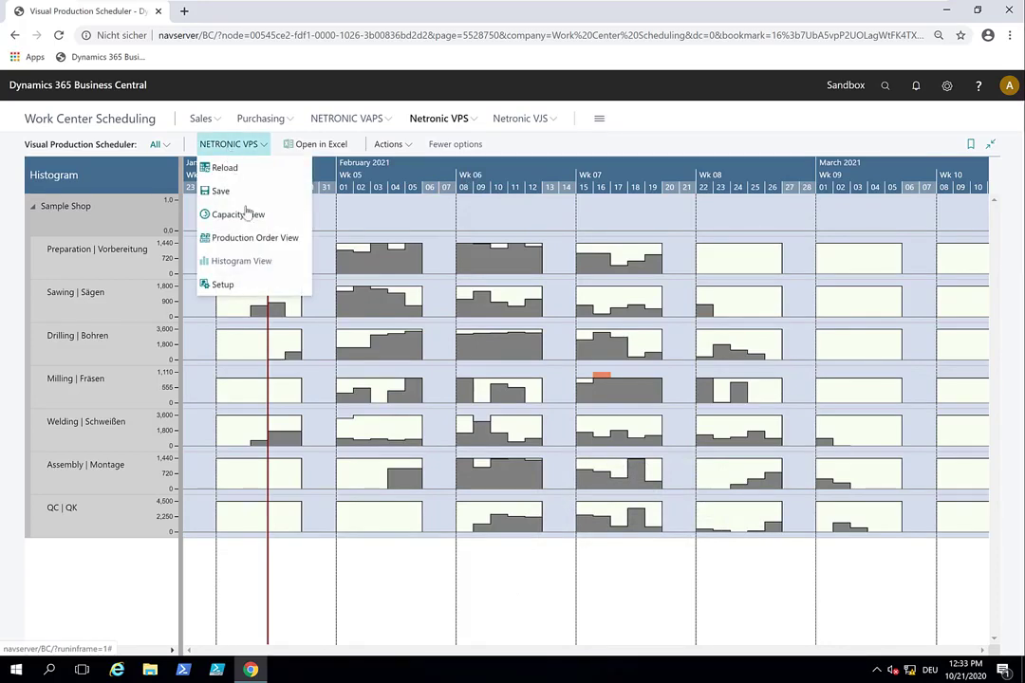
left_click(239, 218)
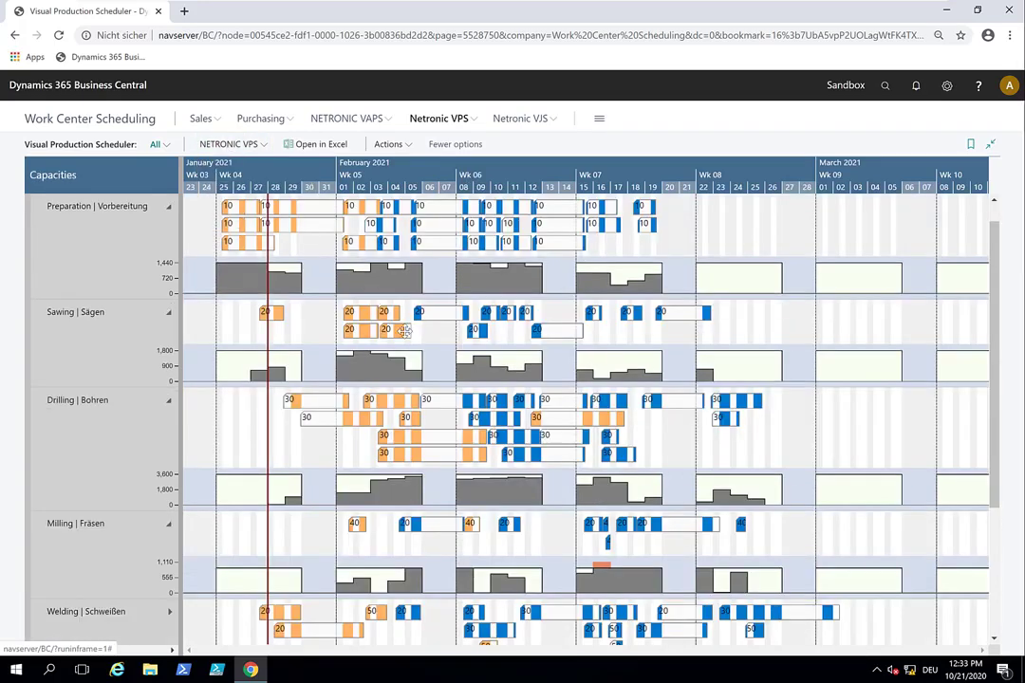
Select the overloaded week-07 Milling operation to show its links and due date, and zoom into February.
left_click(609, 544)
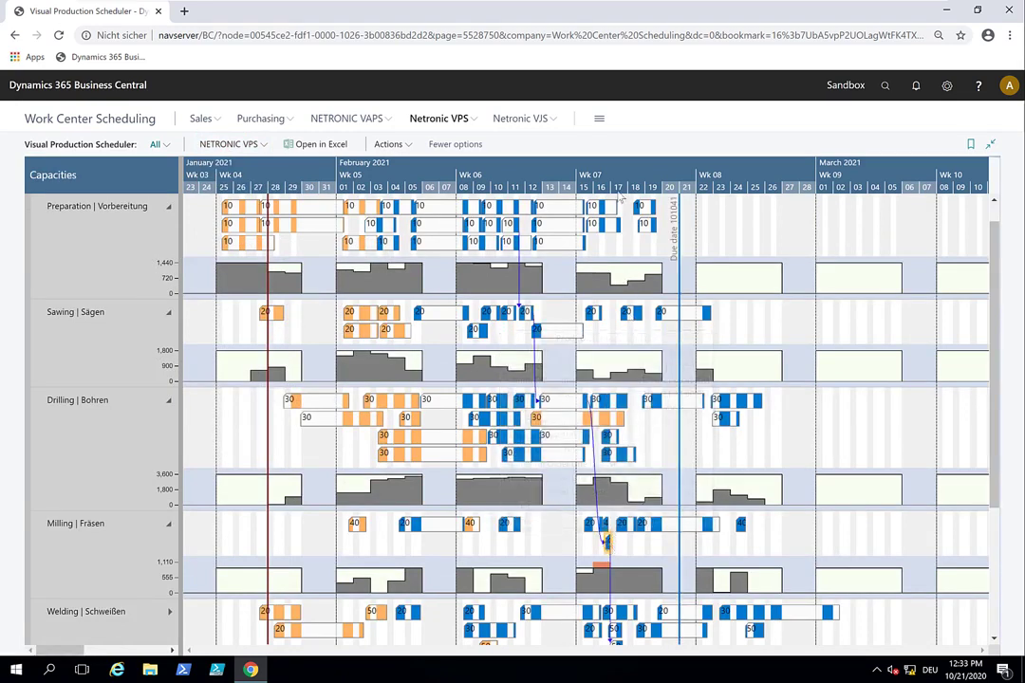
scroll(607, 174, "up", 3)
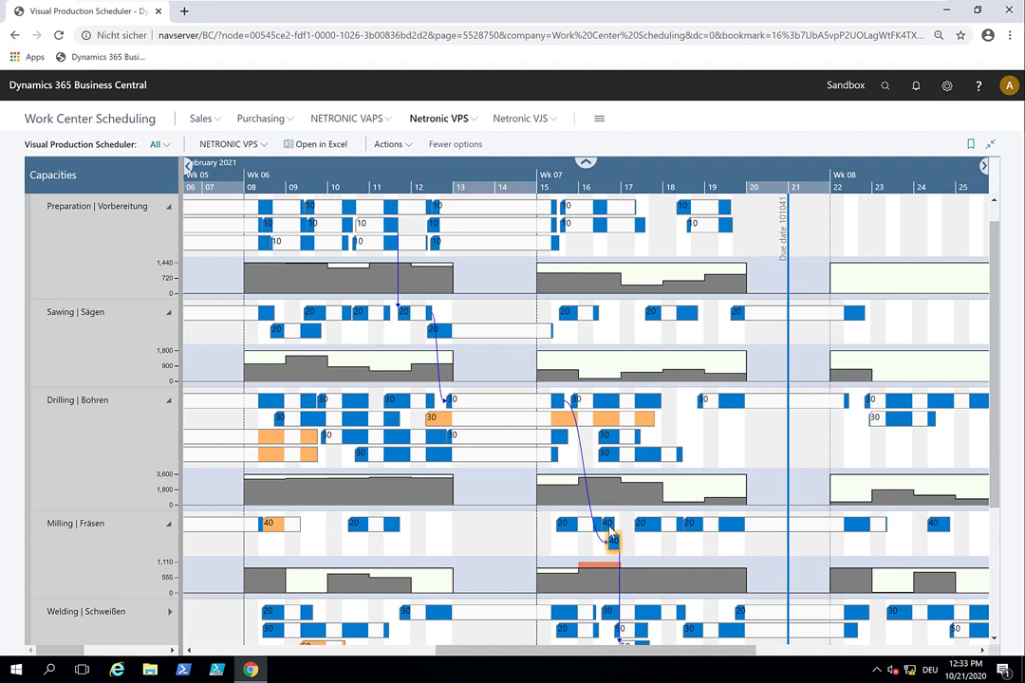
Zoom the timeline into 13–19 February at hourly resolution via the 17 February column.
left_click(624, 185)
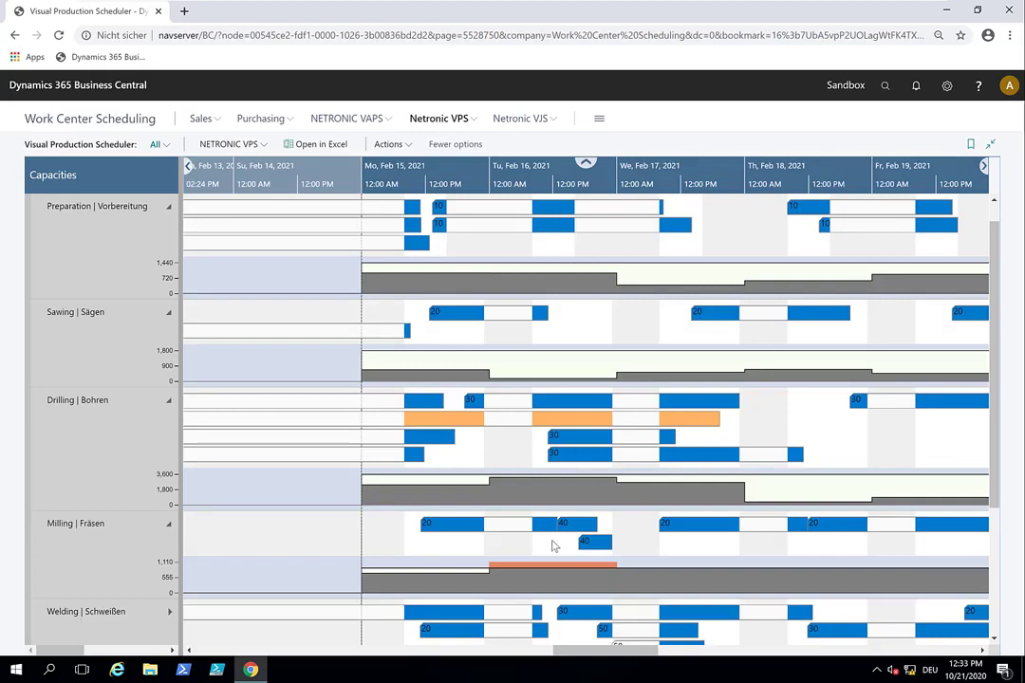
mouse_move(559, 571)
Drag order 101041's Milling operations to later slots until the Milling overload disappears, then zoom out.
scroll(610, 192, "down", 2)
left_click_drag(529, 178, 388, 180)
left_click_drag(460, 548, 477, 528)
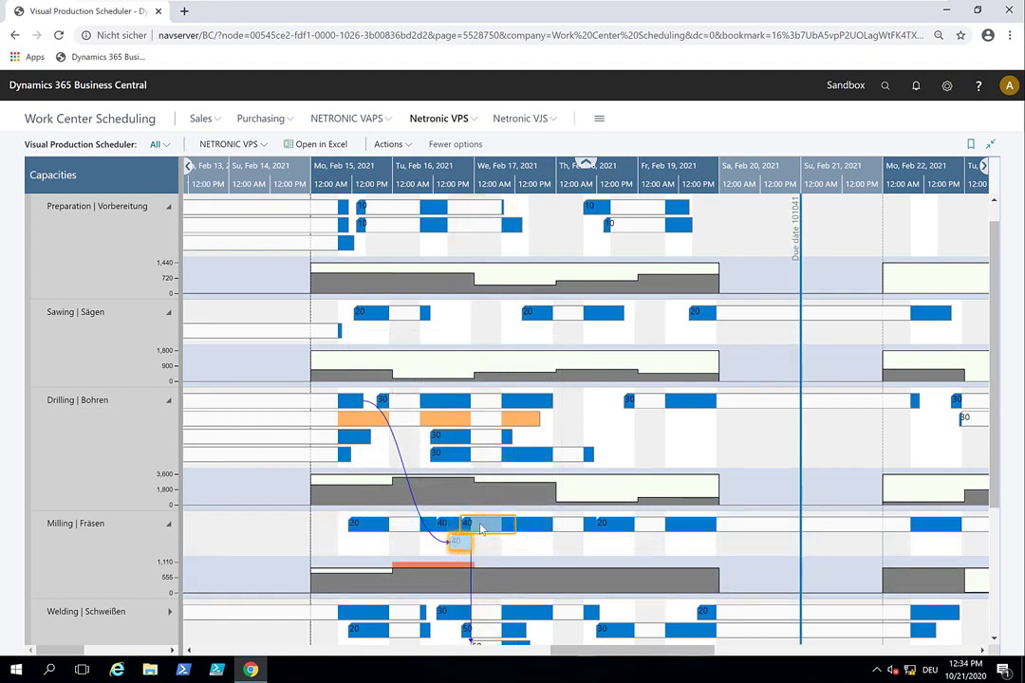
mouse_move(477, 527)
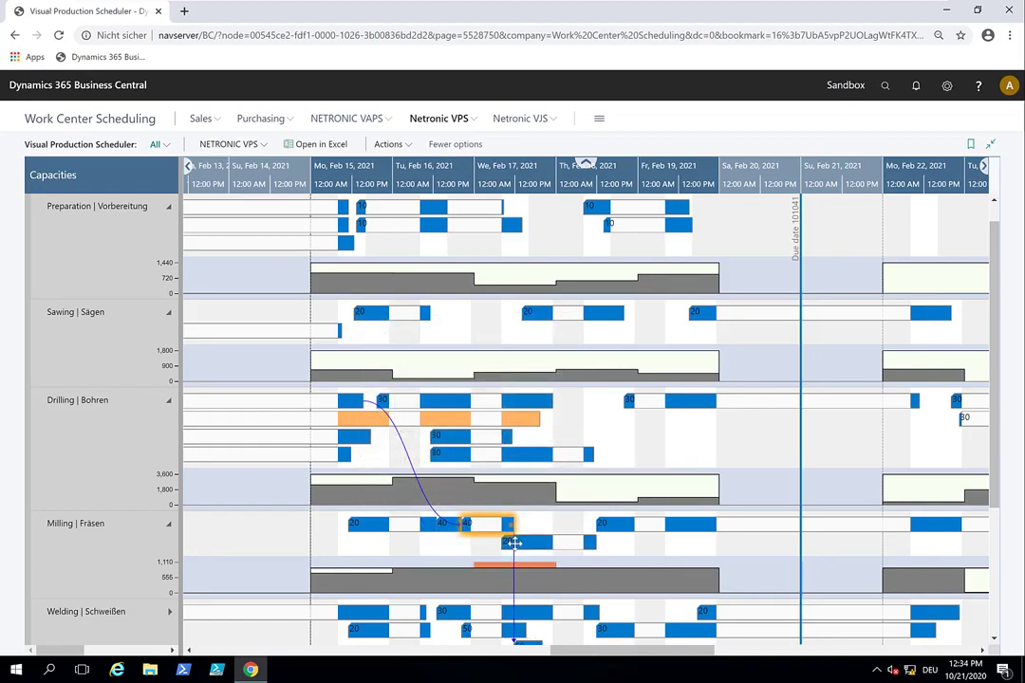
scroll(503, 465, "down", 2)
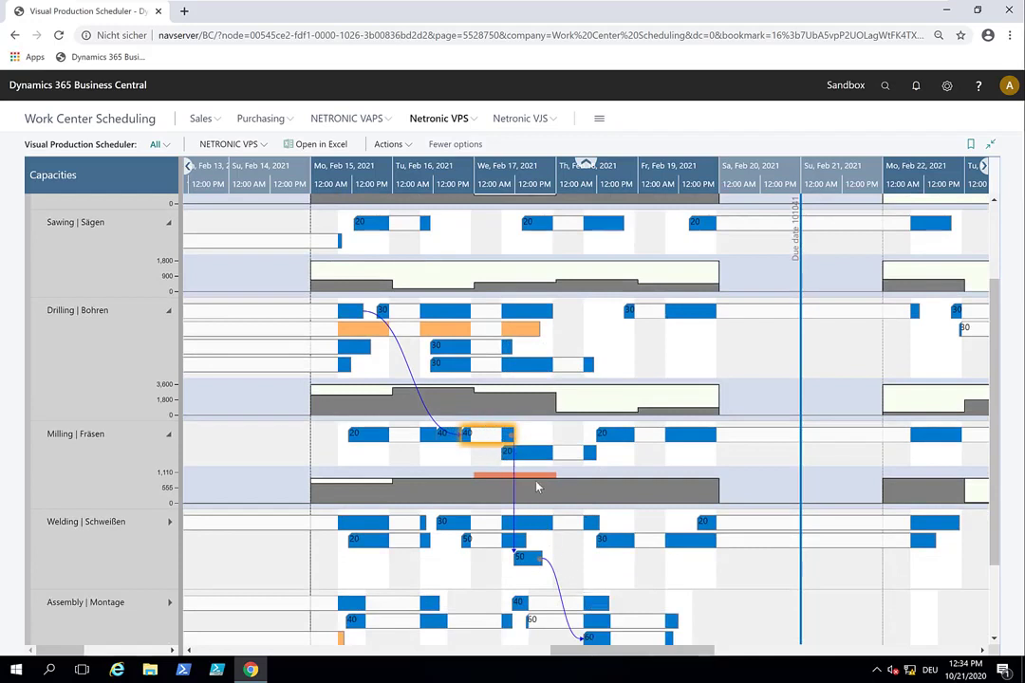
left_click_drag(511, 435, 534, 434)
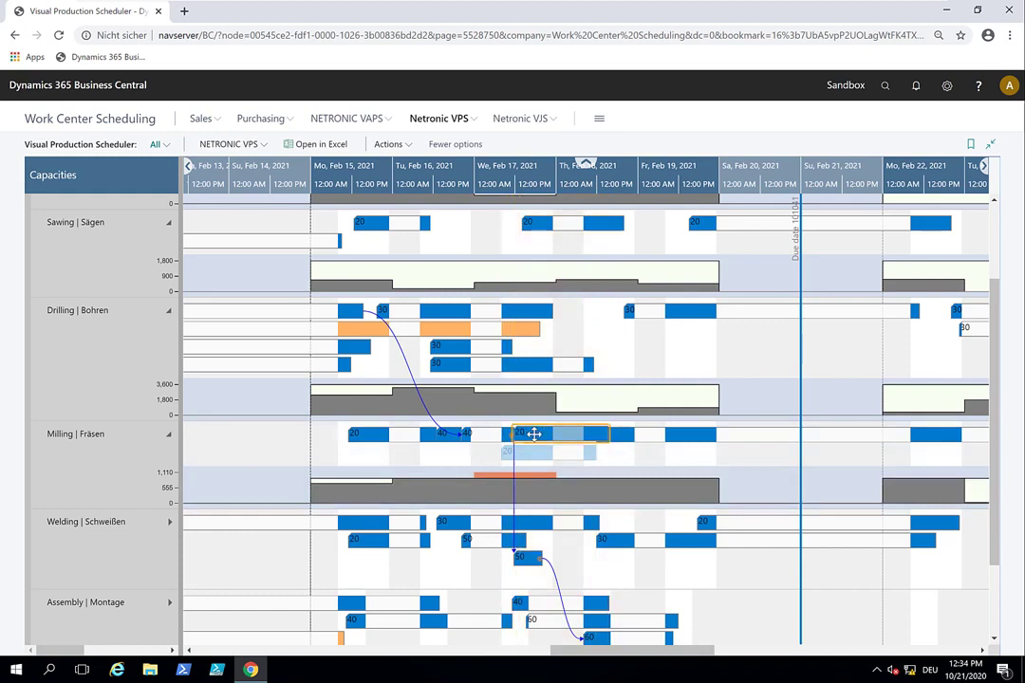
scroll(662, 182, "down", 1)
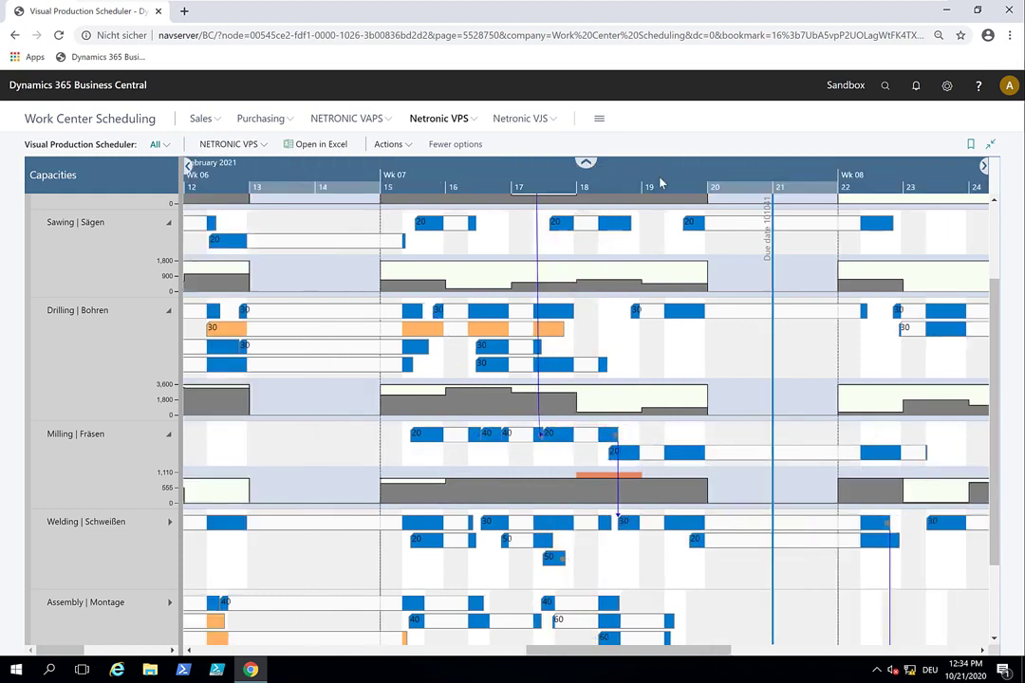
scroll(662, 183, "down", 1)
mouse_move(514, 454)
left_mouse_down()
mouse_move(532, 441)
mouse_move(460, 449)
left_mouse_up()
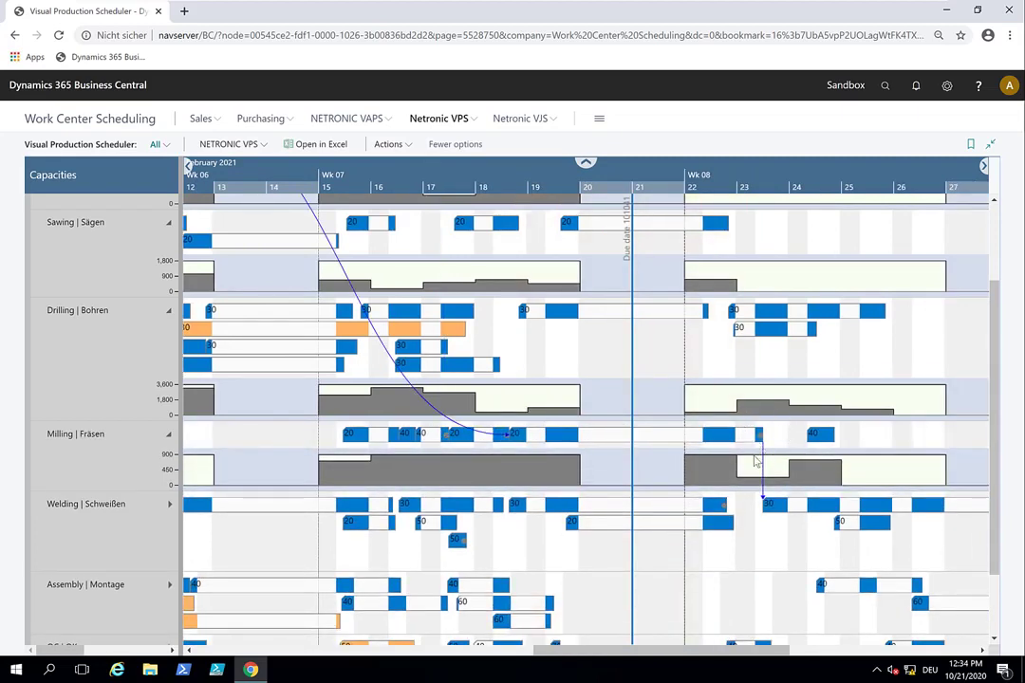
scroll(755, 460, "down", 1)
scroll(704, 187, "down", 1)
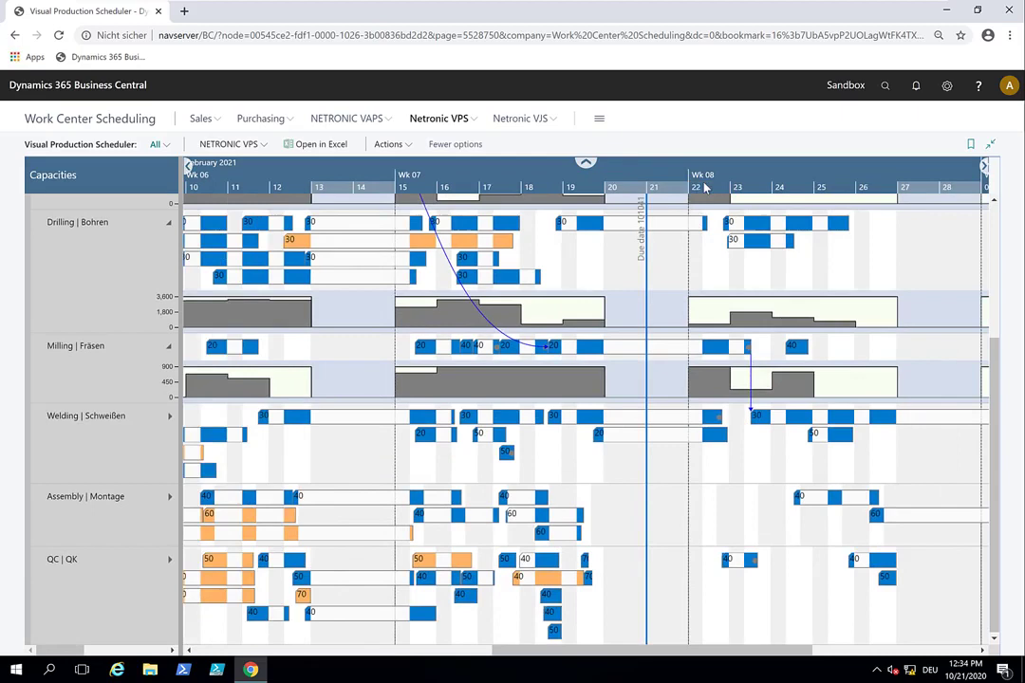
scroll(704, 187, "down", 3)
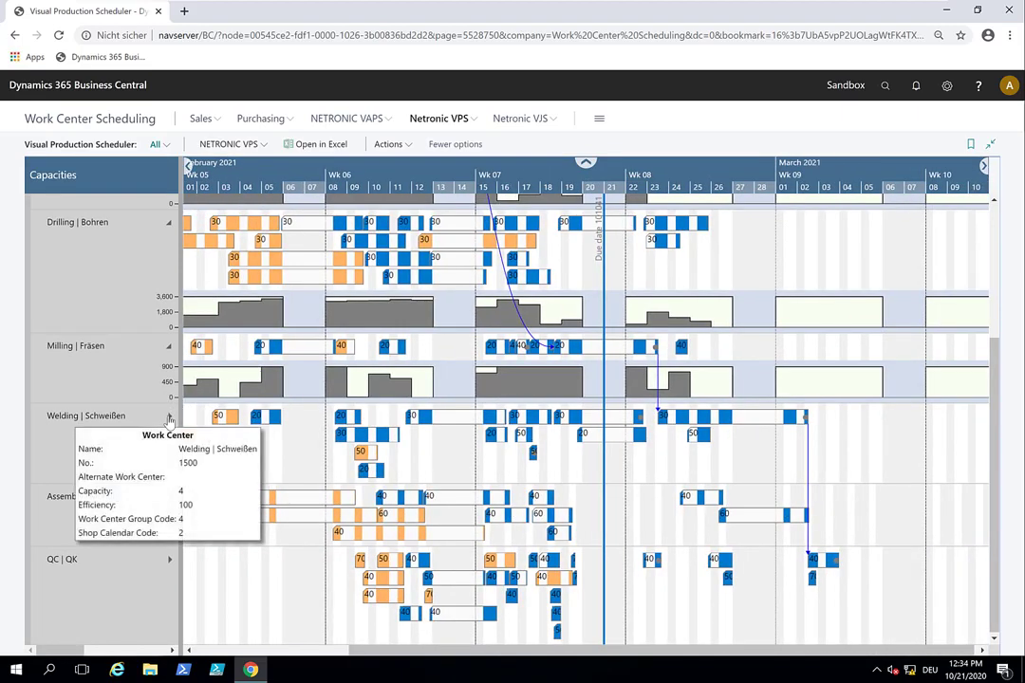
Show the capacity histograms for the Welding, Assembly and QC | QK work centers.
left_click(170, 418)
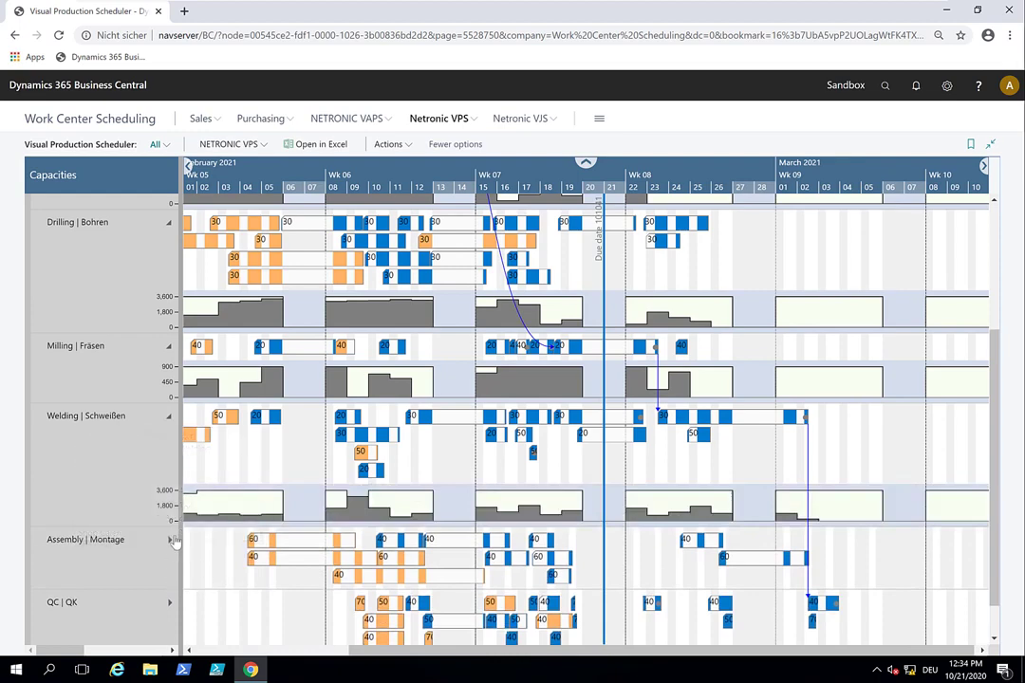
left_click(172, 540)
scroll(738, 475, "down", 1)
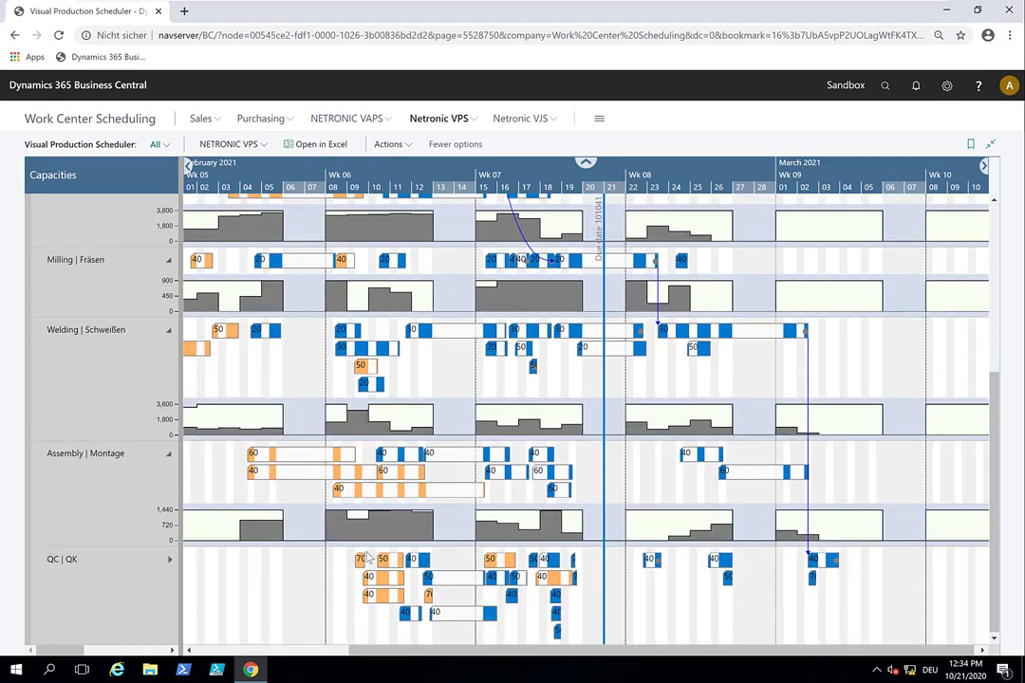
left_click(171, 561)
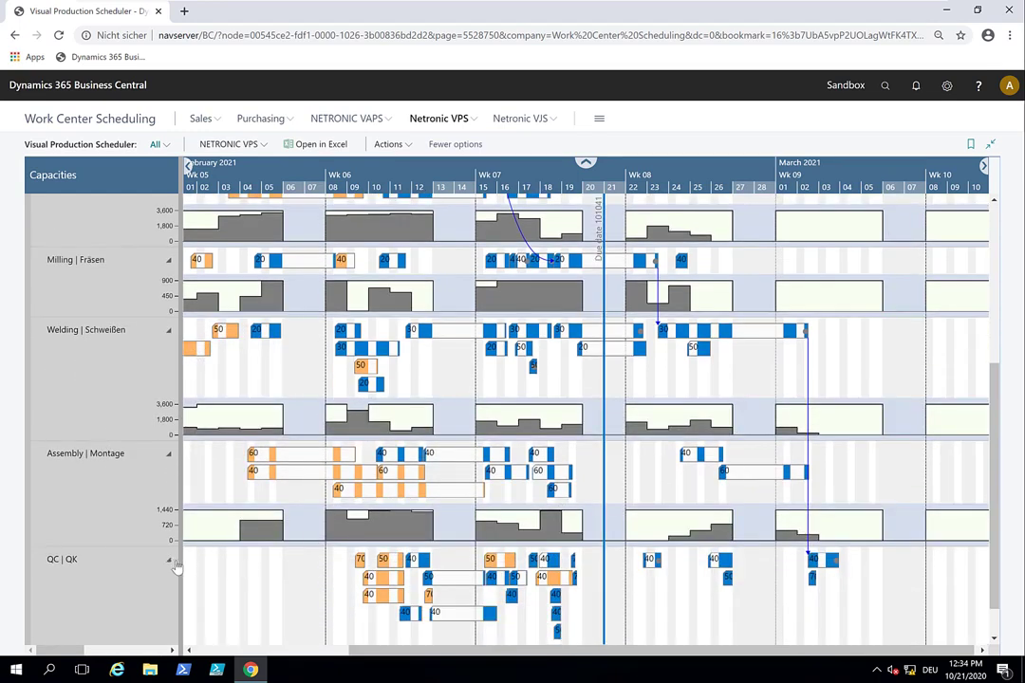
left_click(168, 564)
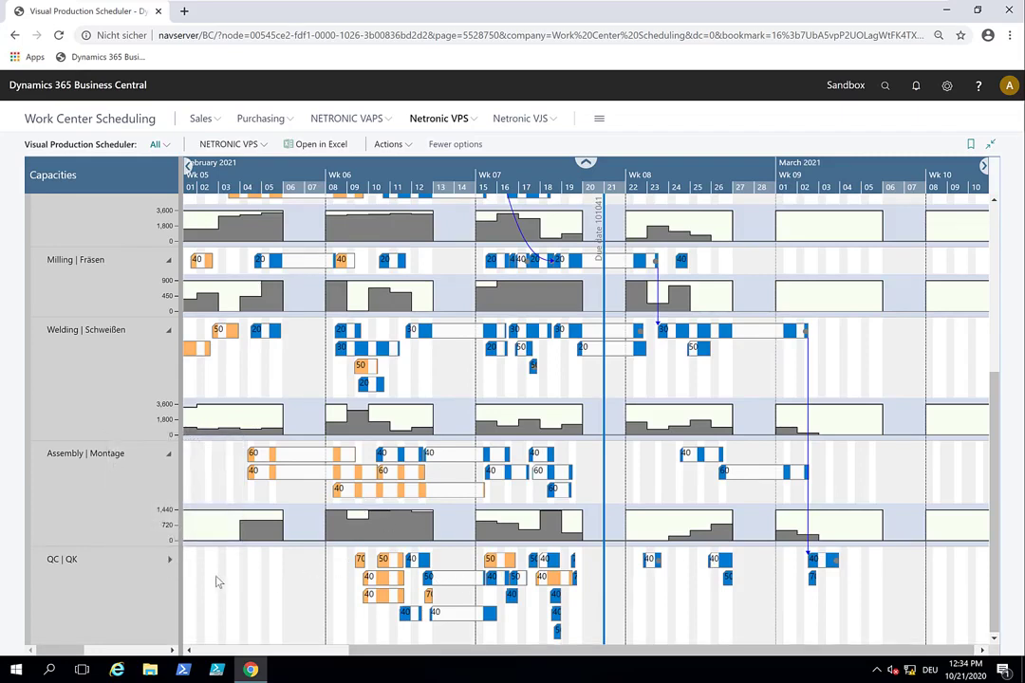
left_click(169, 562)
mouse_move(168, 568)
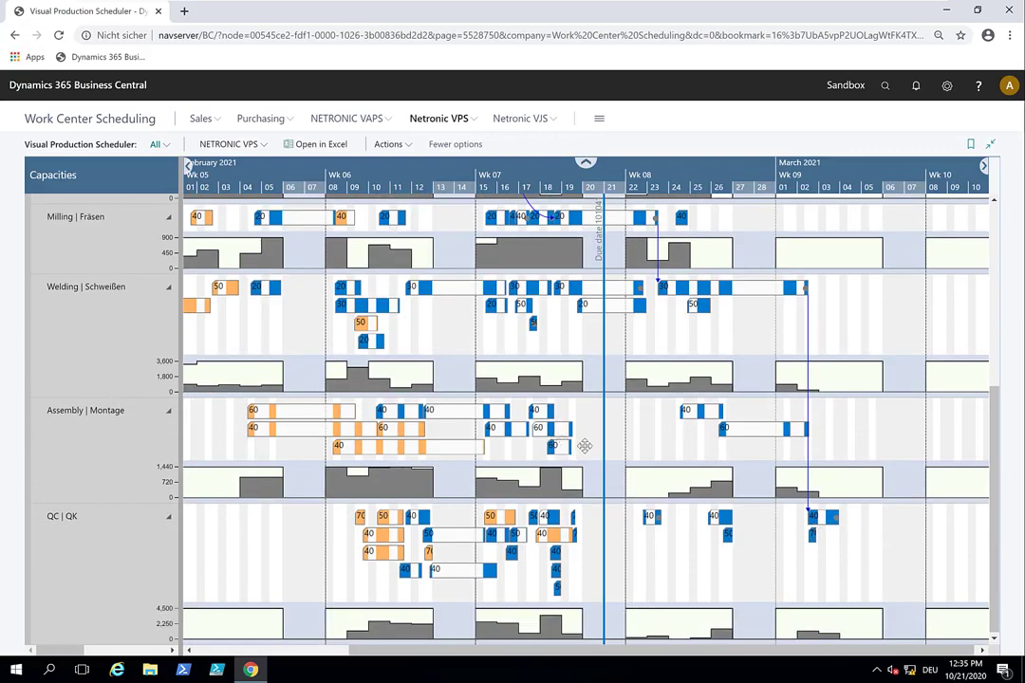
Select the late Welding operation (23 Feb–02 Mar) to display its 04 March due-date line.
scroll(746, 622, "up", 1)
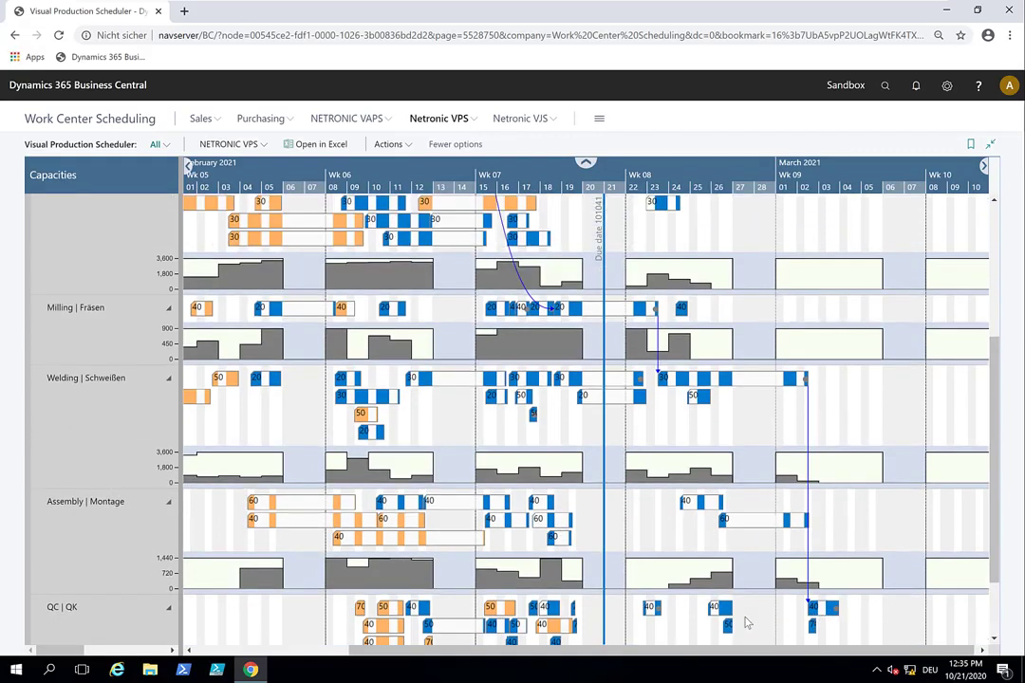
left_click(710, 381)
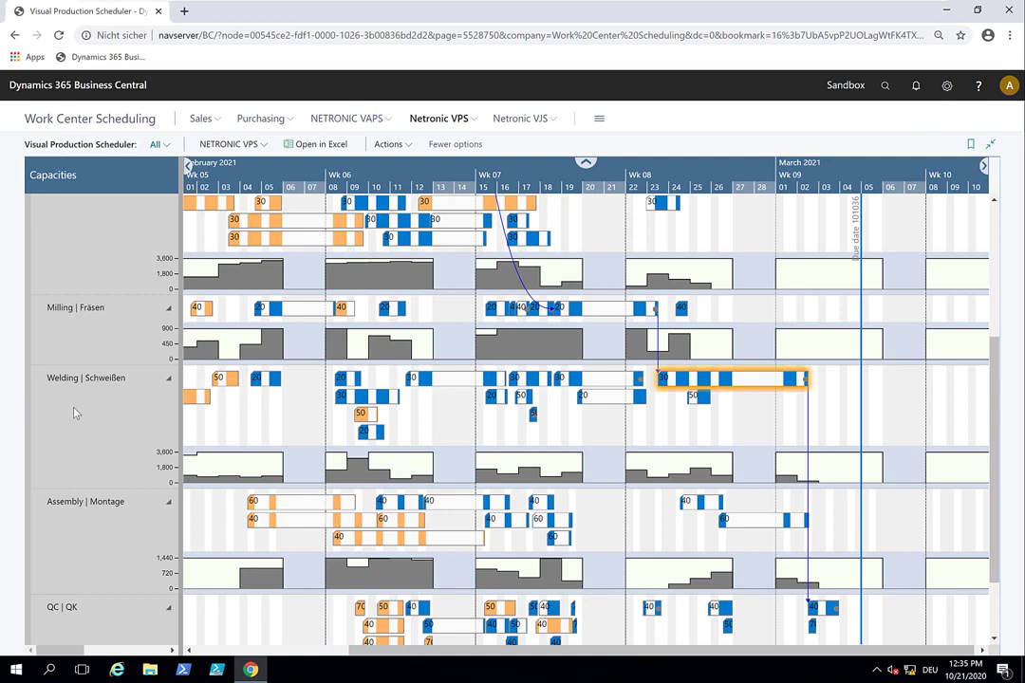
mouse_move(69, 393)
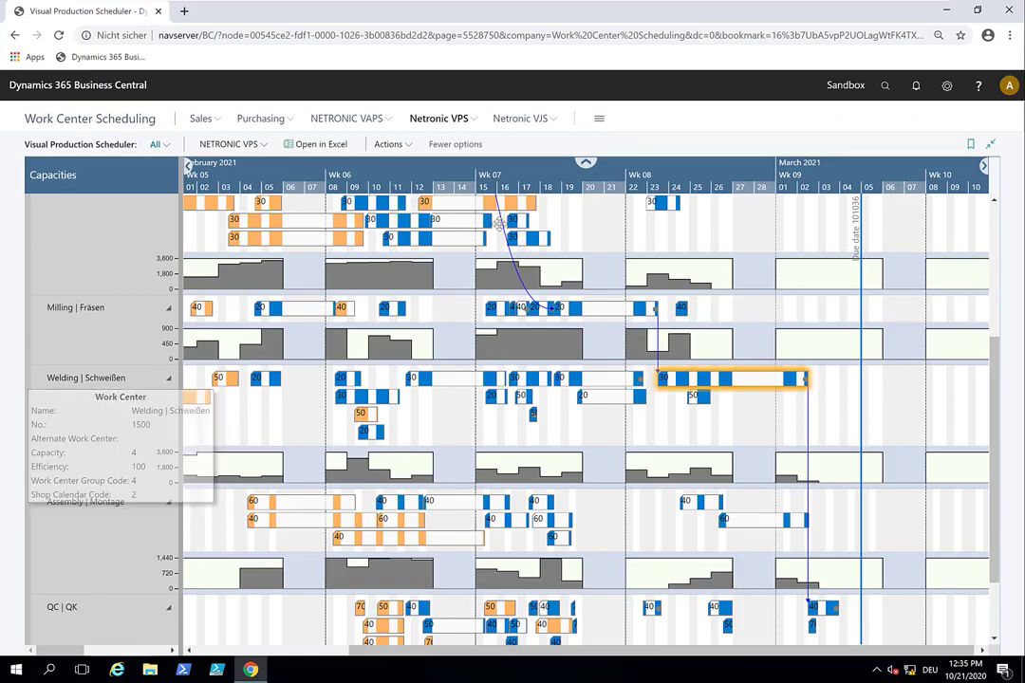
Open the Welding work center card and its capacity absences list.
scroll(491, 184, "up", 2)
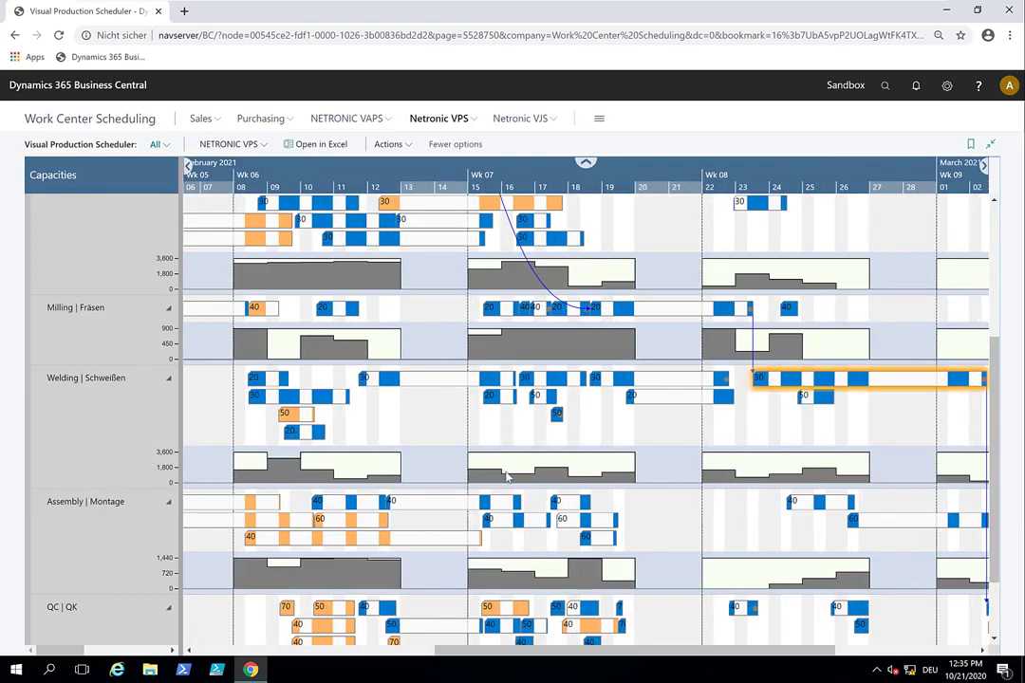
mouse_move(490, 468)
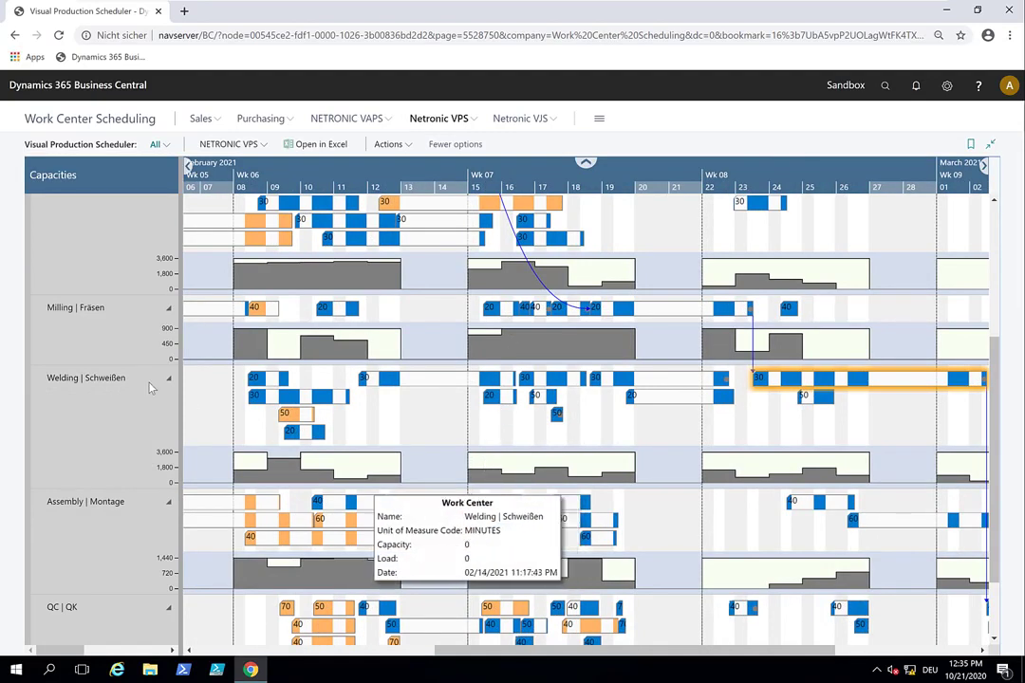
double_click(77, 420)
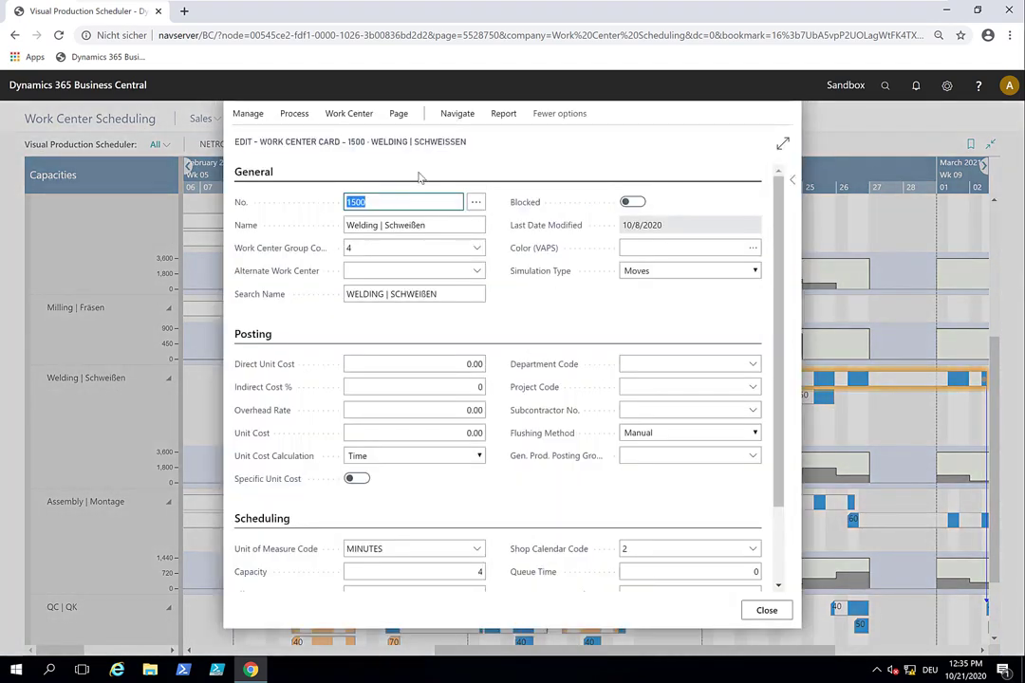
left_click(512, 114)
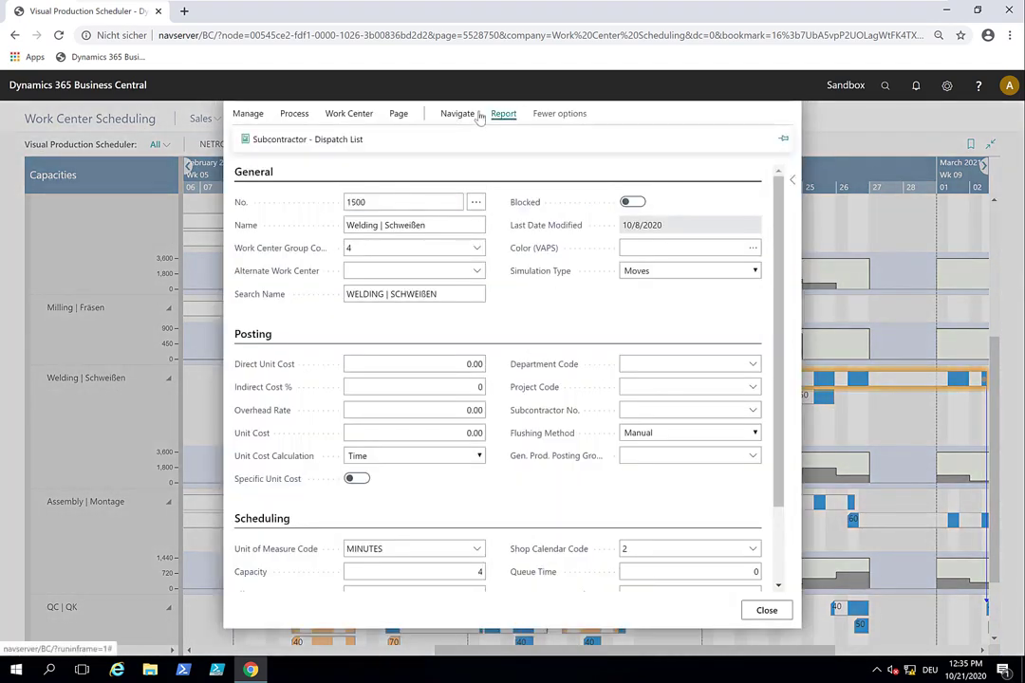
left_click(479, 115)
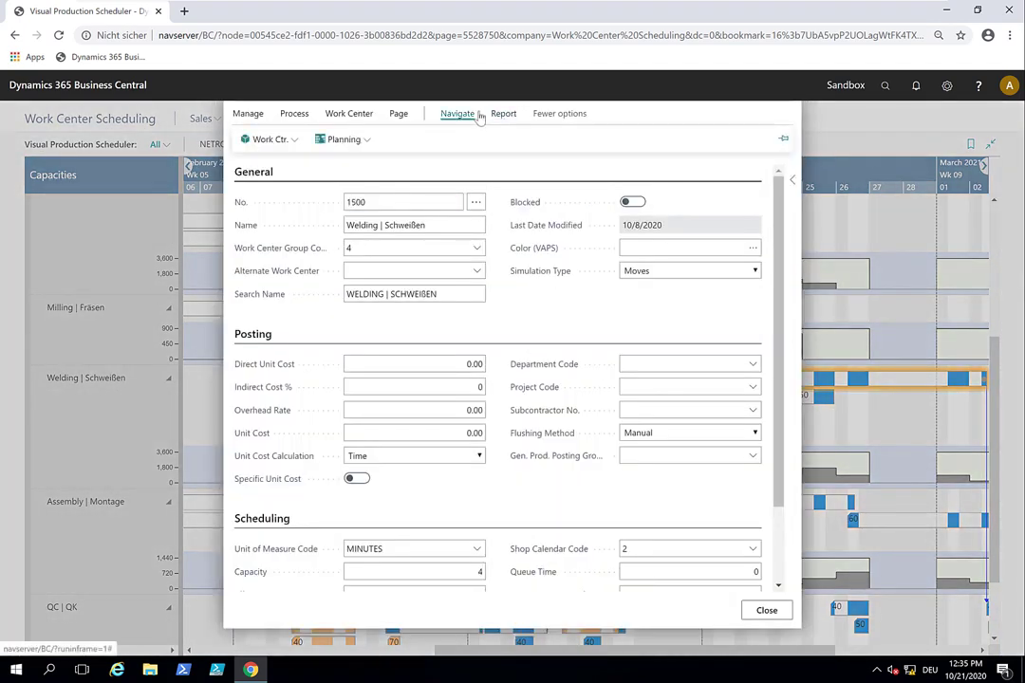
left_click(366, 142)
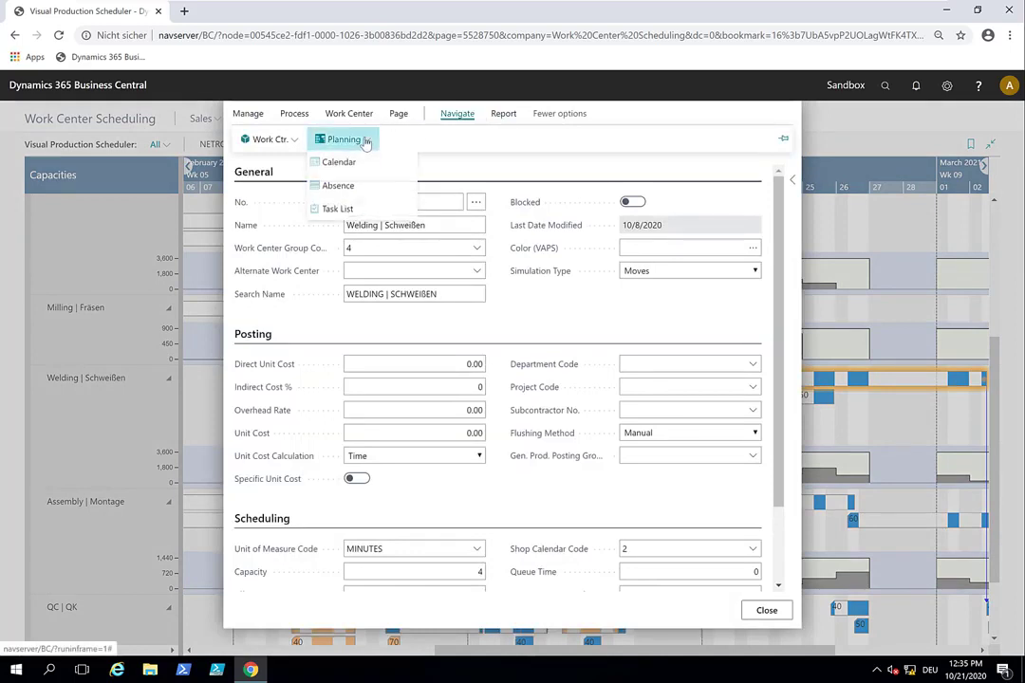
left_click(335, 188)
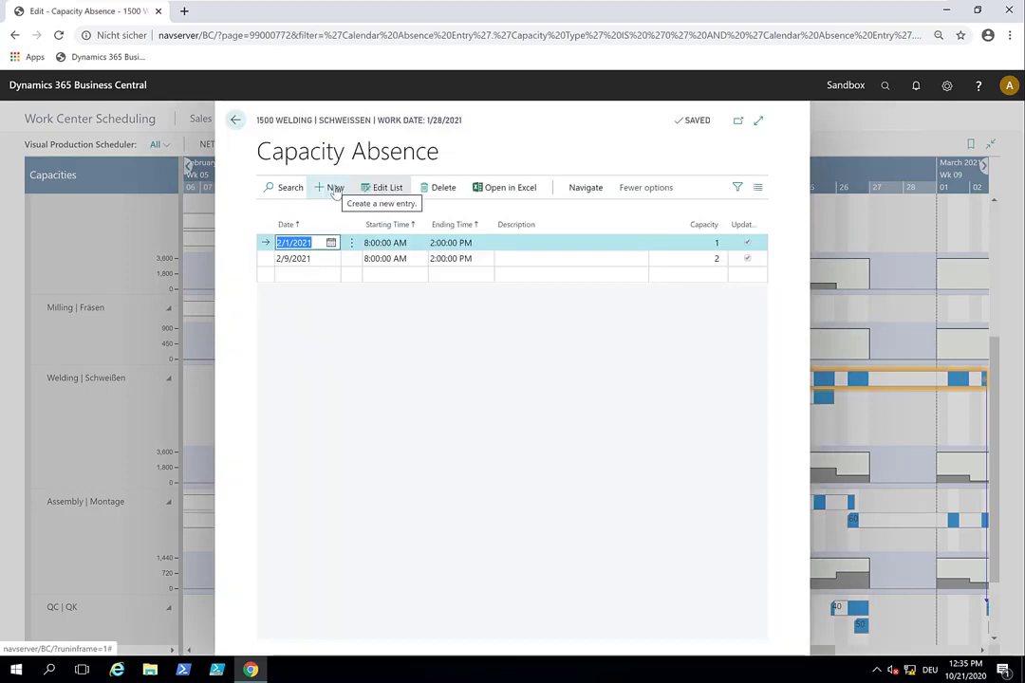
Add a new Welding absence dated 15 February 2021.
left_click(296, 274)
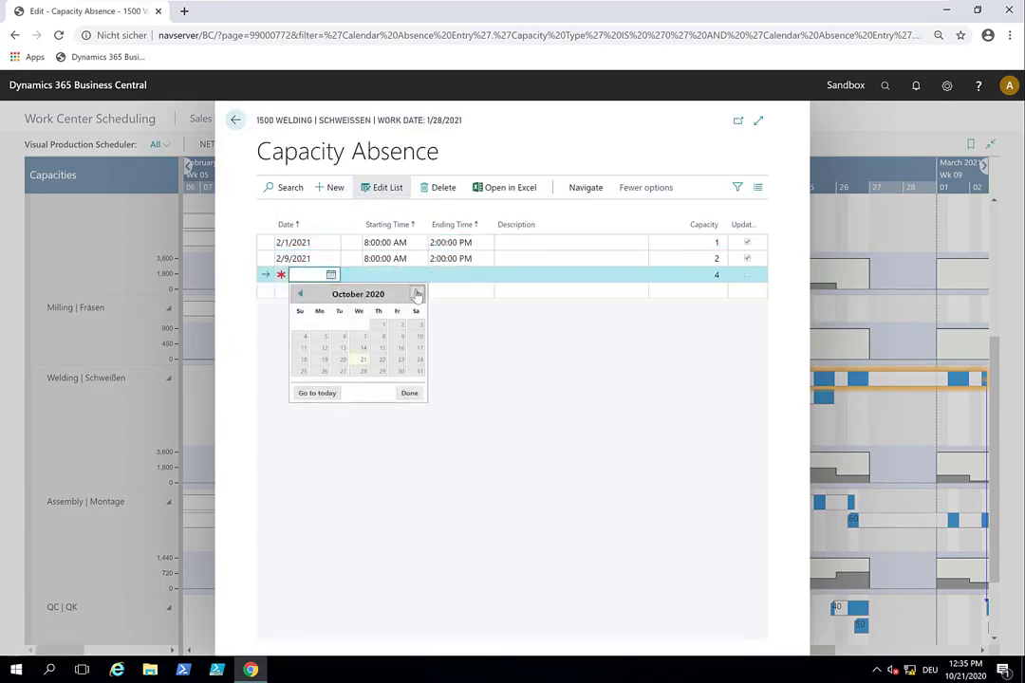
left_click(415, 294)
left_click(416, 294)
left_click(416, 294)
left_click(416, 294)
left_click(415, 294)
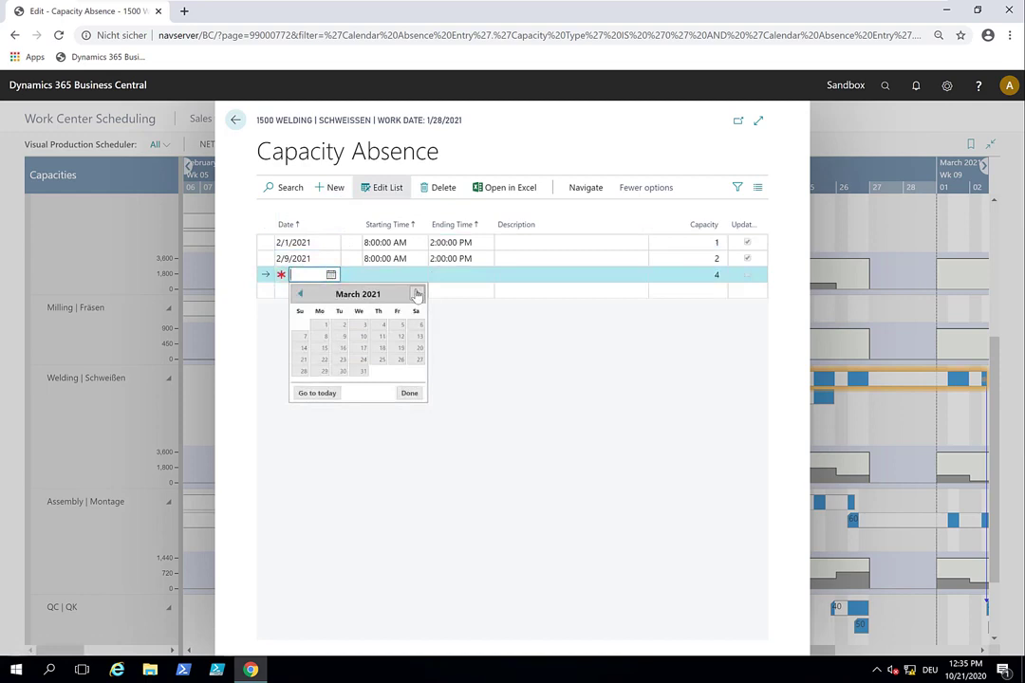
left_click(300, 295)
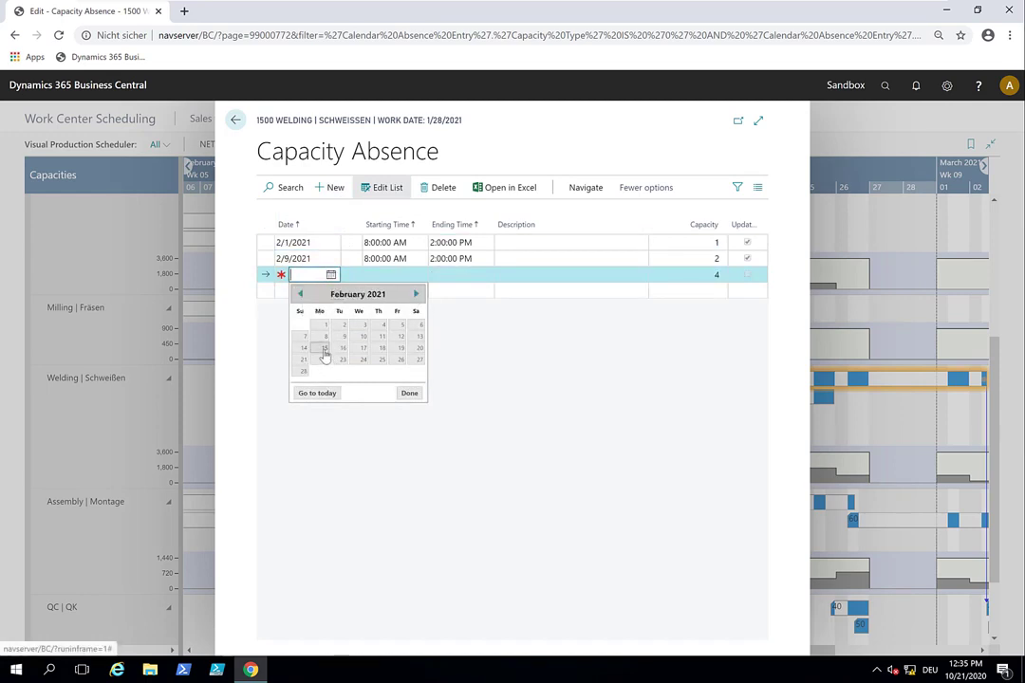
left_click(323, 353)
Set the absence time to 8:00 AM–12:00 PM with capacity 2.
left_click(386, 275)
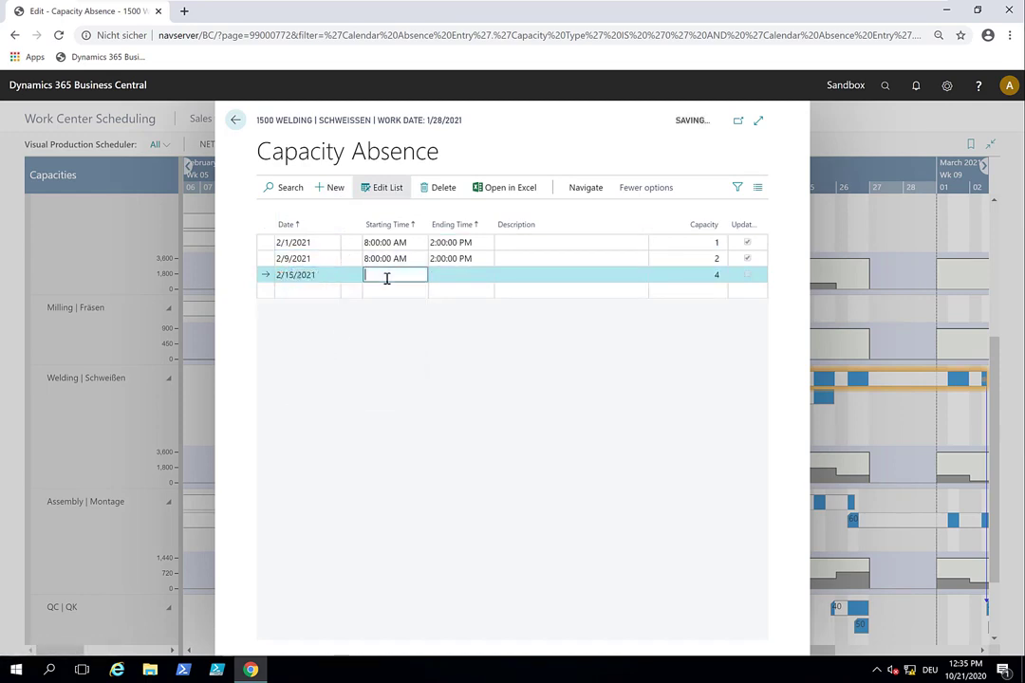
type("8")
key("Tab")
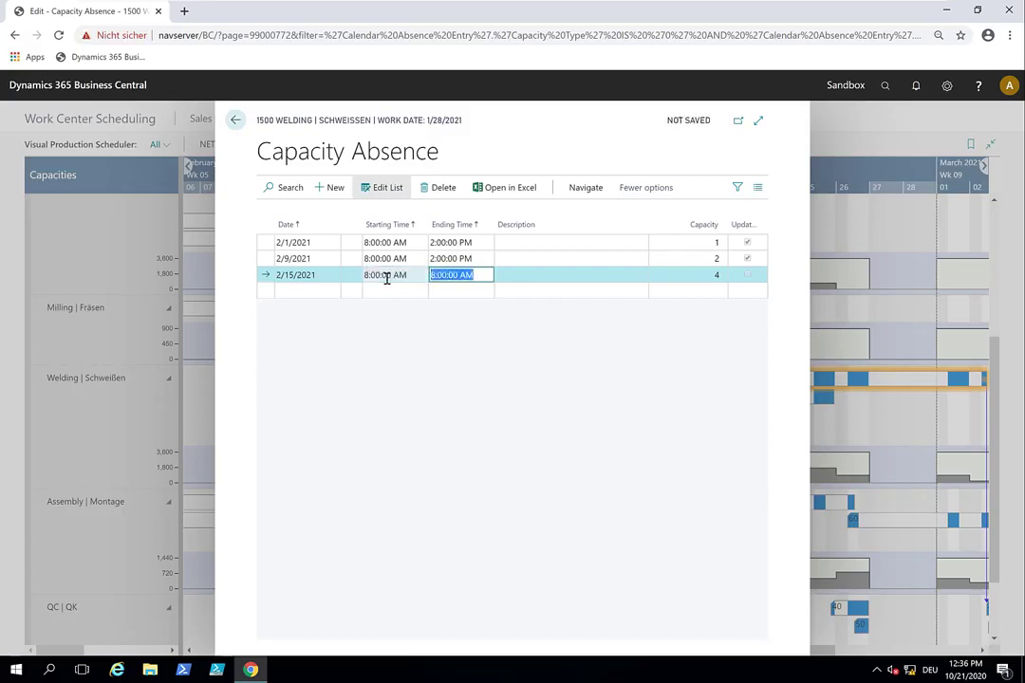
key("BackSpace")
type("12")
key("Tab")
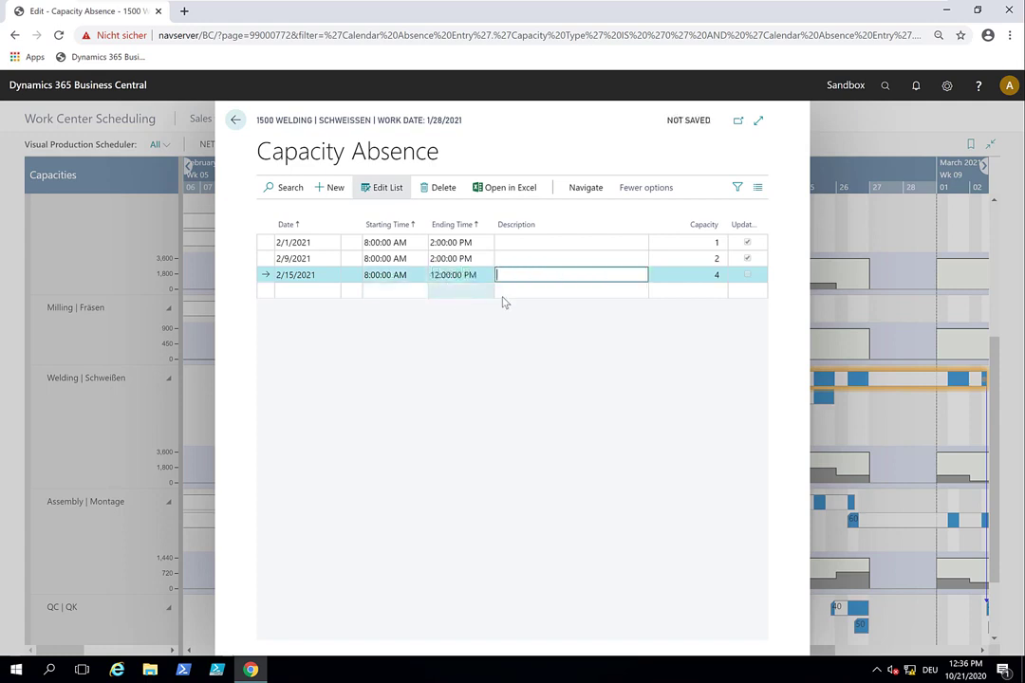
left_click(705, 273)
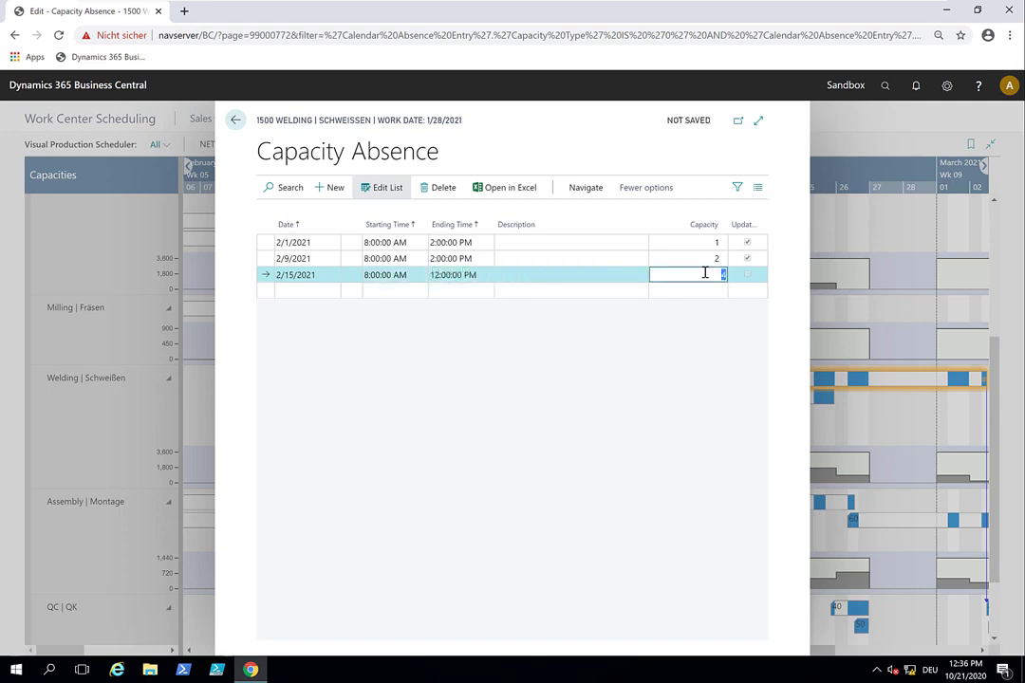
type("2")
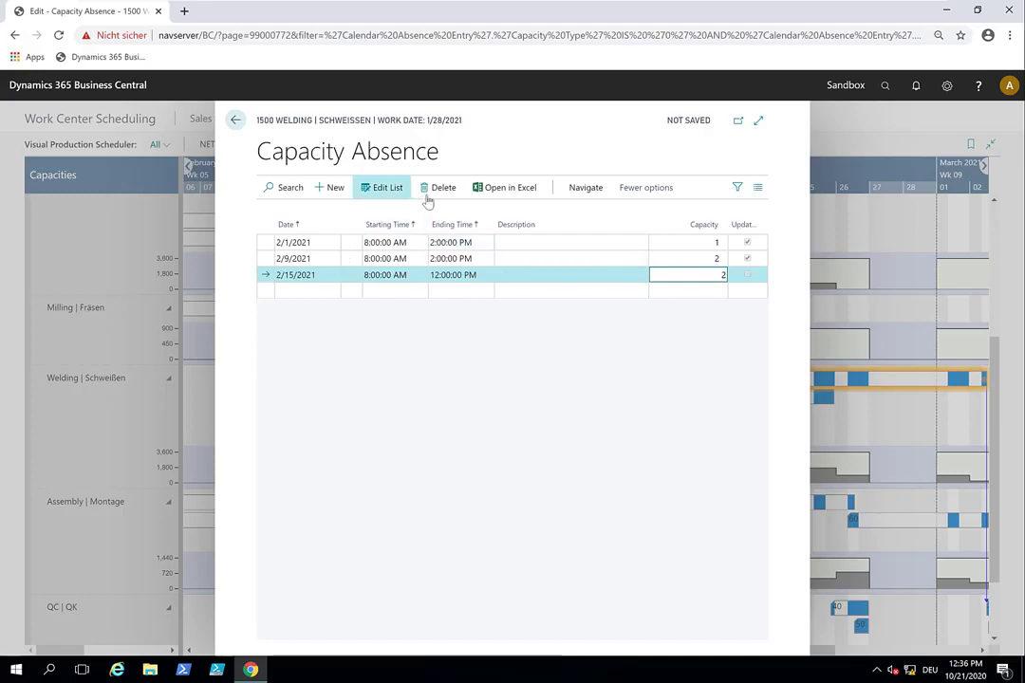
Run Update to apply the absence to Welding capacity and return to the work center card.
left_click(574, 196)
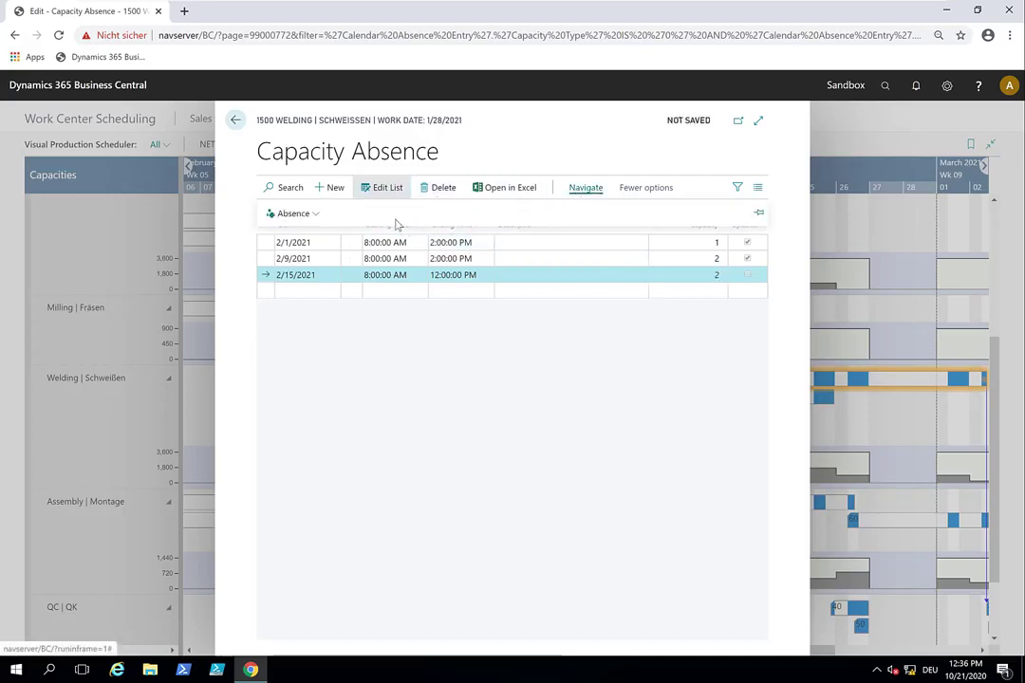
left_click(315, 214)
left_click(302, 234)
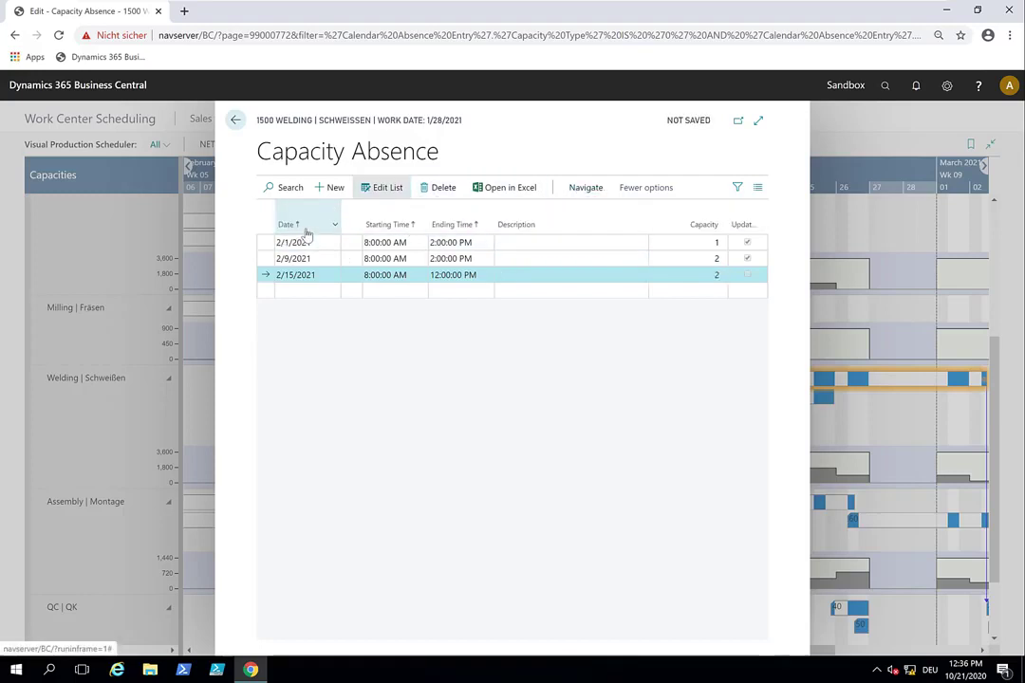
left_click(235, 121)
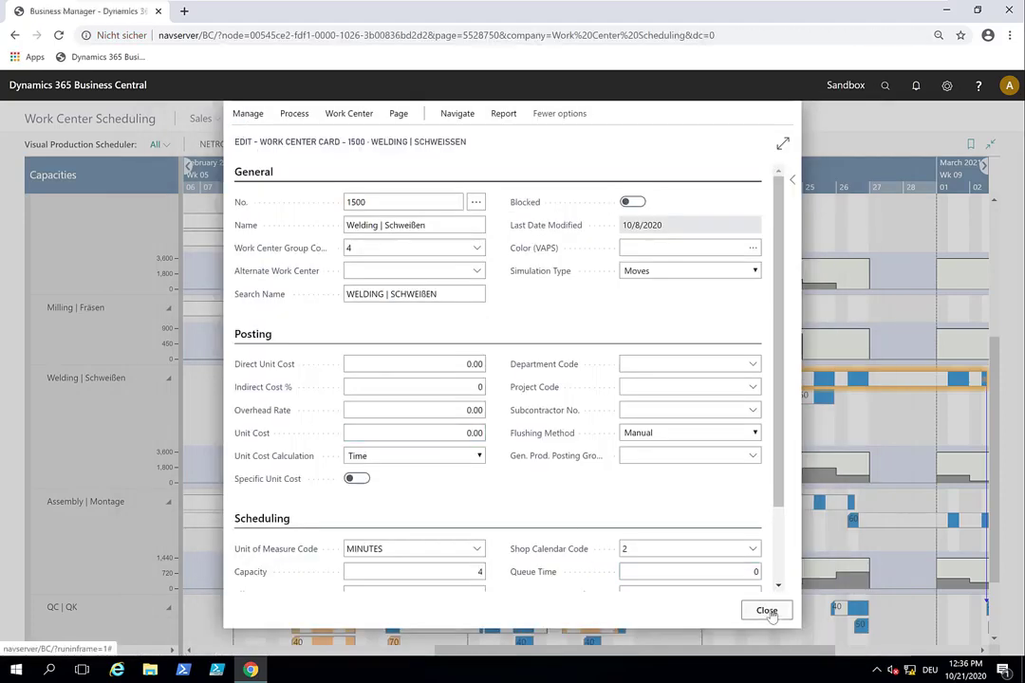
Close the Welding work center card and save the production schedule.
left_click(767, 612)
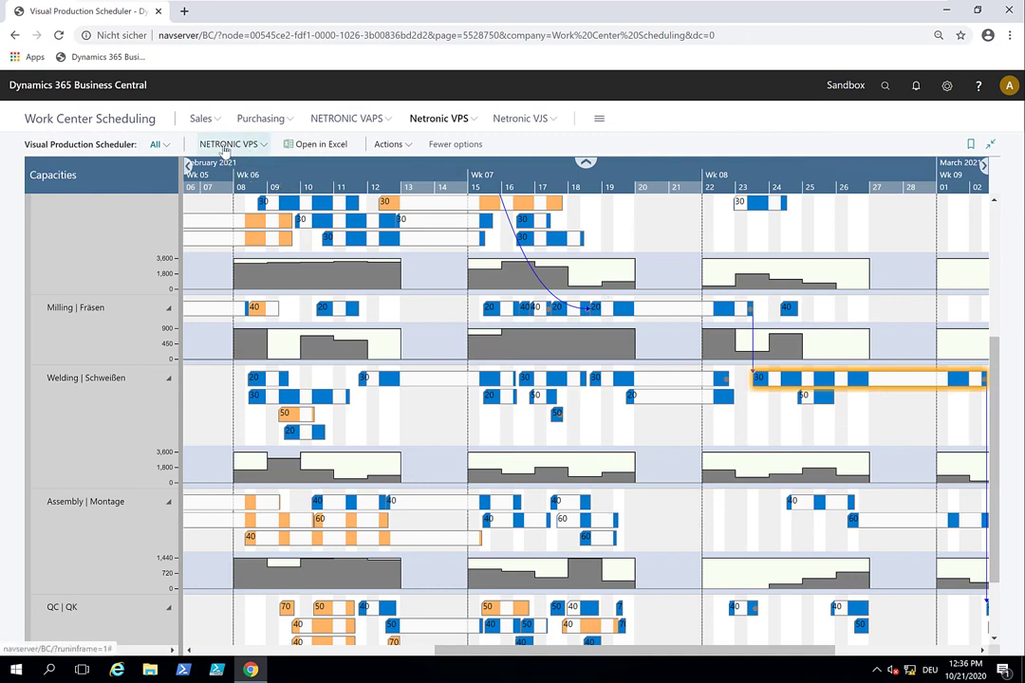
left_click(226, 147)
left_click(225, 189)
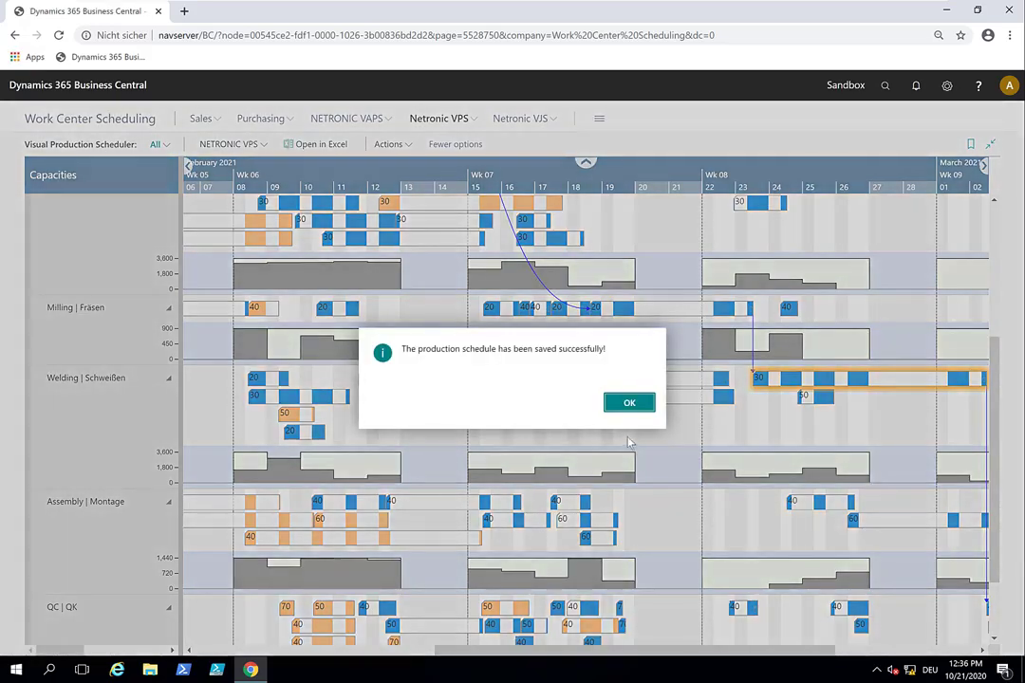
left_click(629, 402)
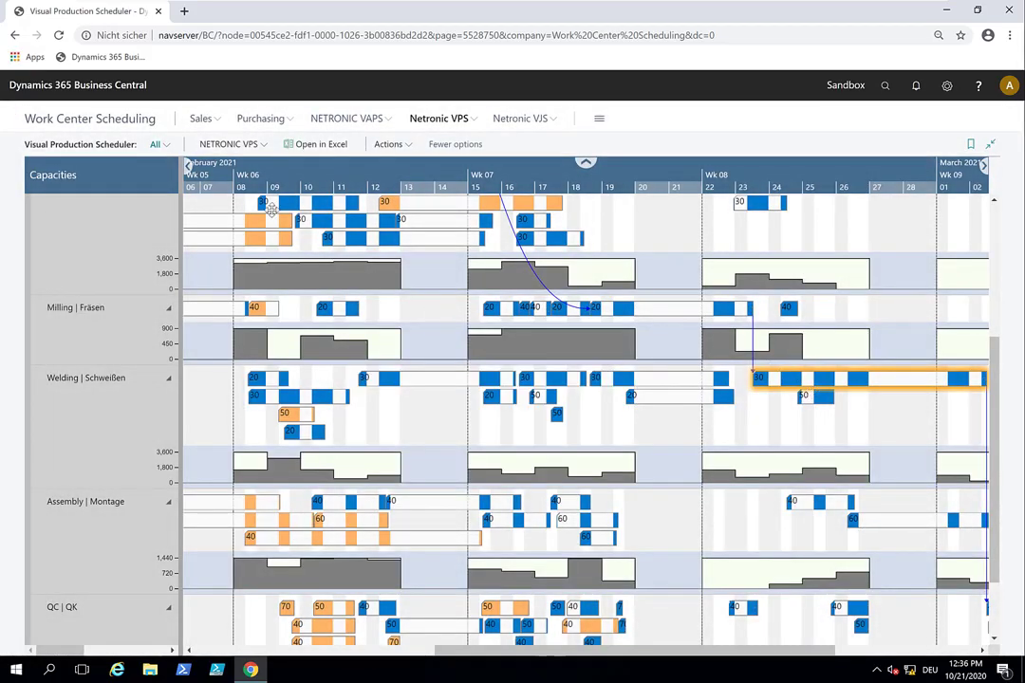
Reload the schedule data so the Gantt reflects the new absence.
left_click(214, 149)
left_click(213, 170)
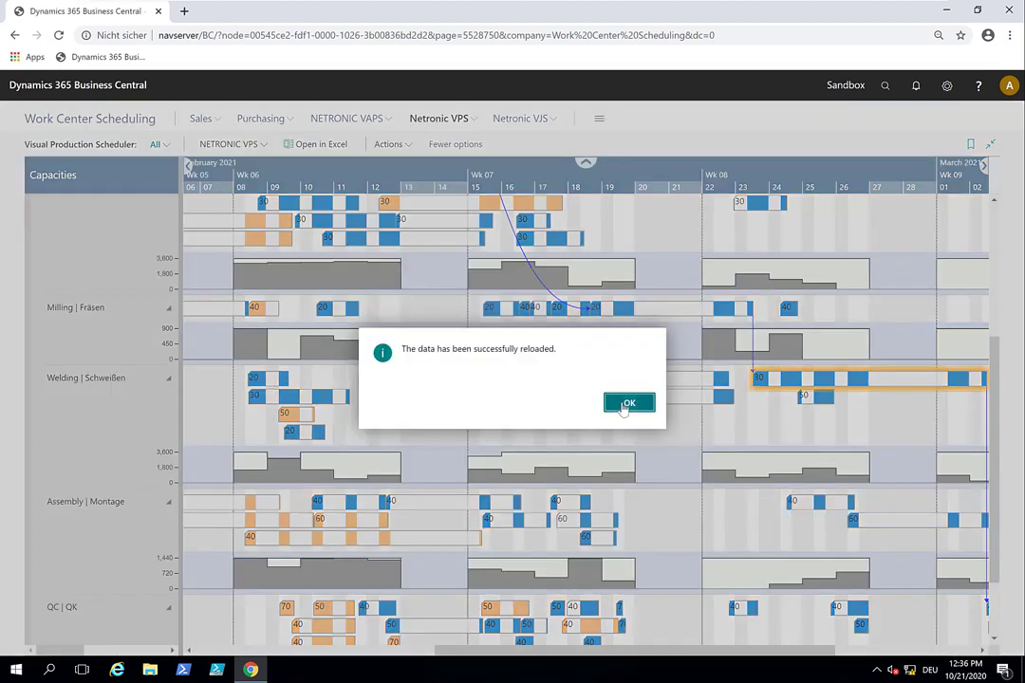
left_click(630, 402)
Scroll the Gantt up to the Sample Shop work centers, Preparation through Welding.
mouse_move(486, 462)
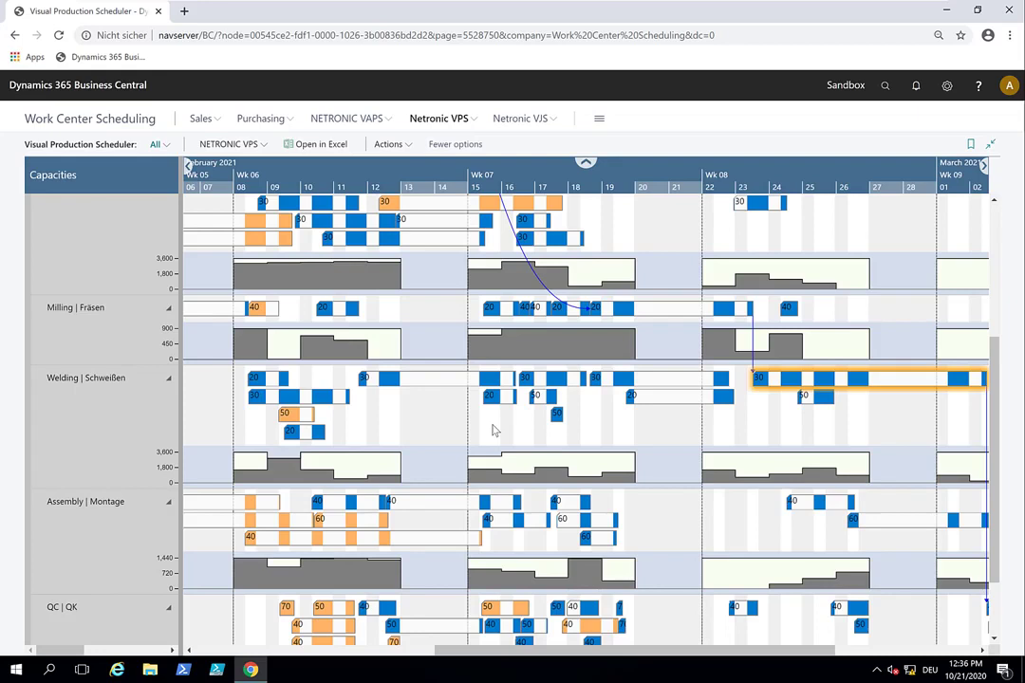
scroll(560, 370, "up", 3)
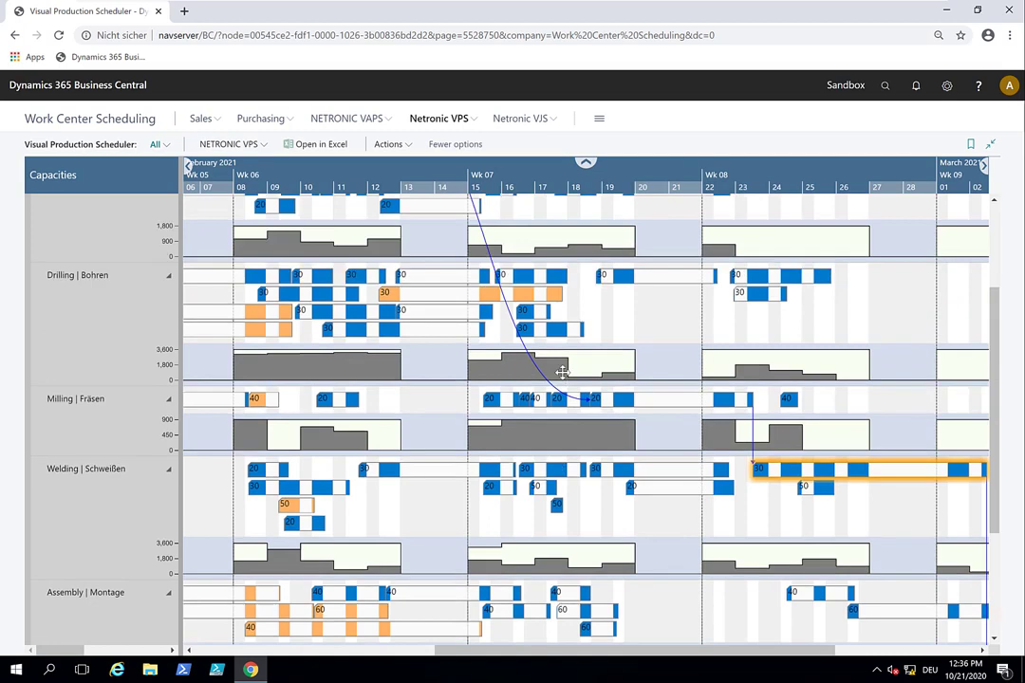
mouse_move(563, 372)
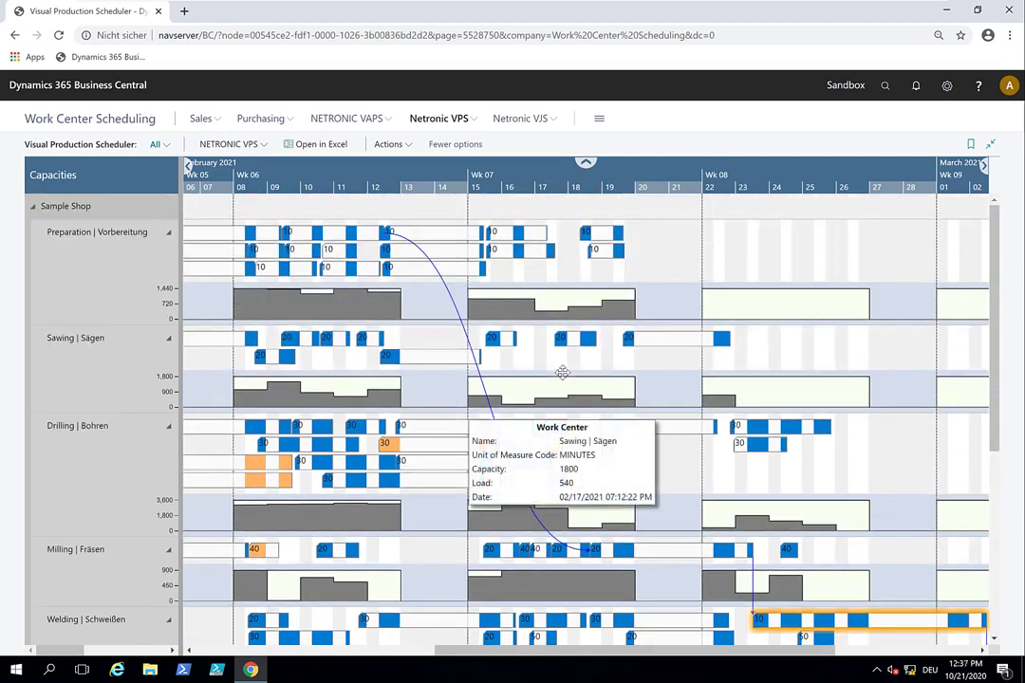